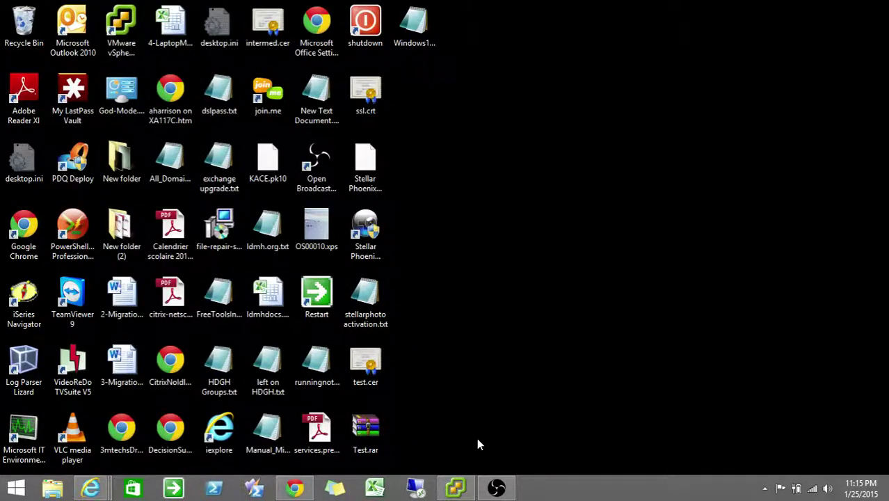
Switch to vSphere Client, expand the host's virtual machines and open the console of EX1.
left_click(456, 488)
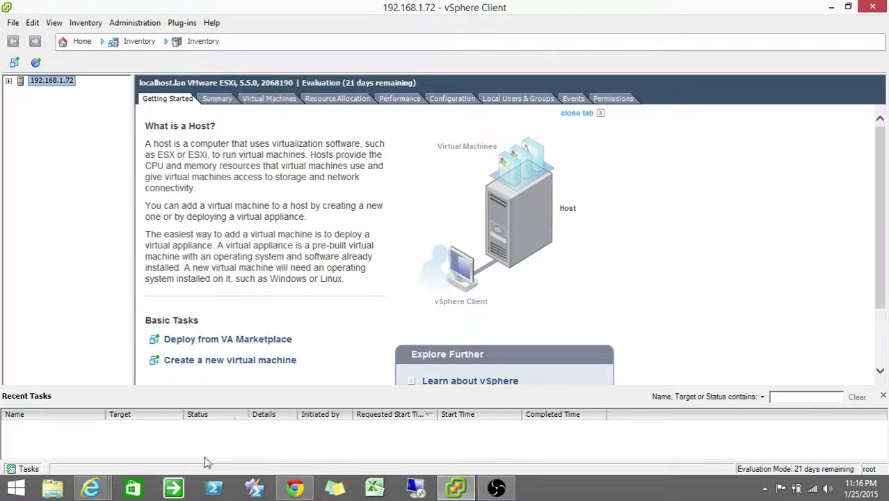
mouse_move(95, 489)
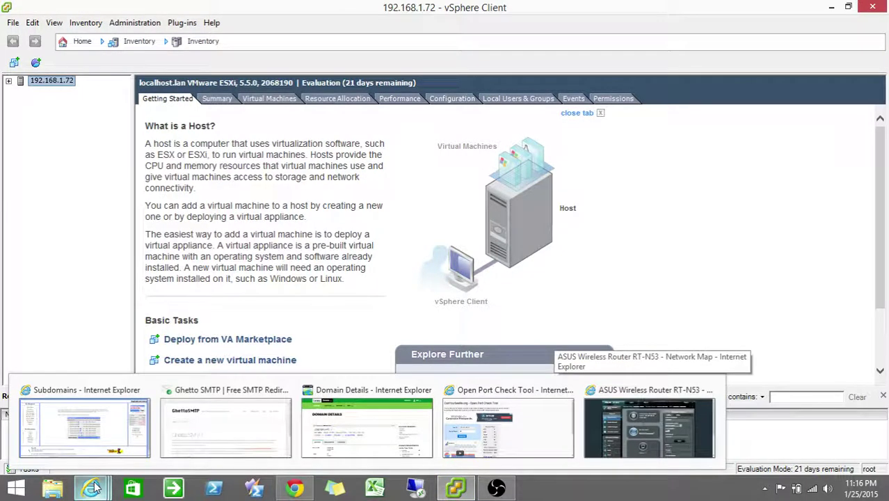
left_click(9, 81)
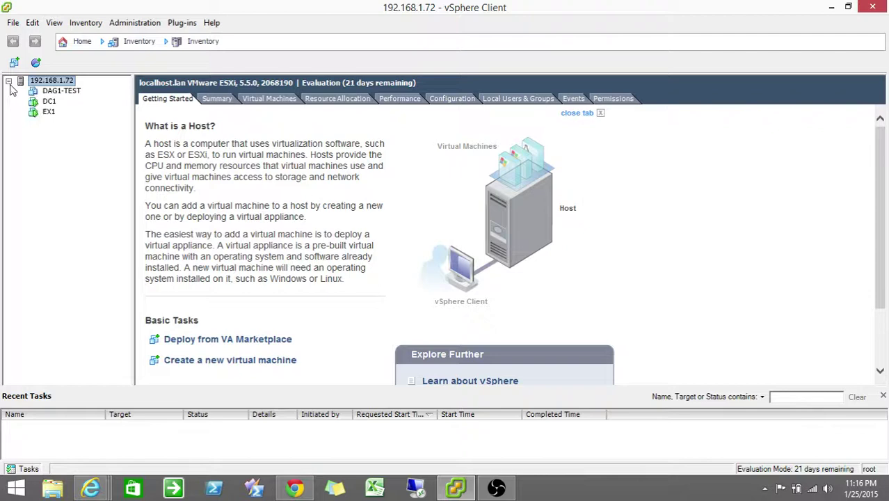
left_click(47, 101)
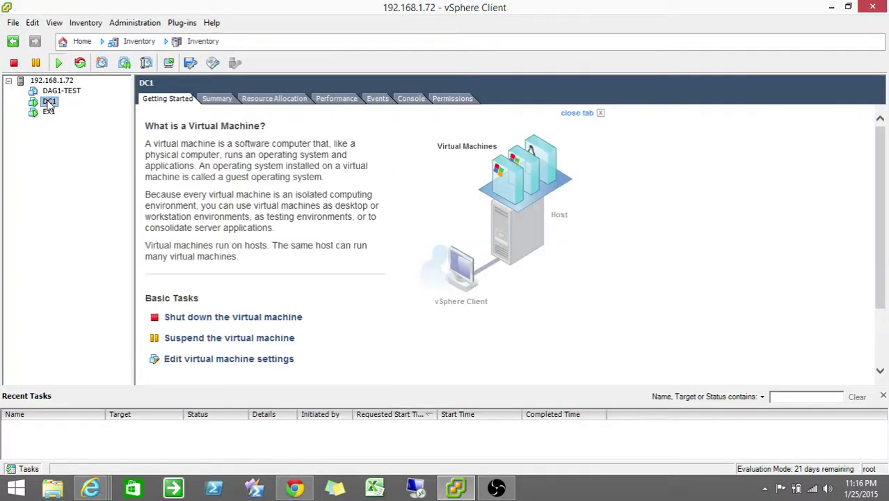
left_click(51, 112)
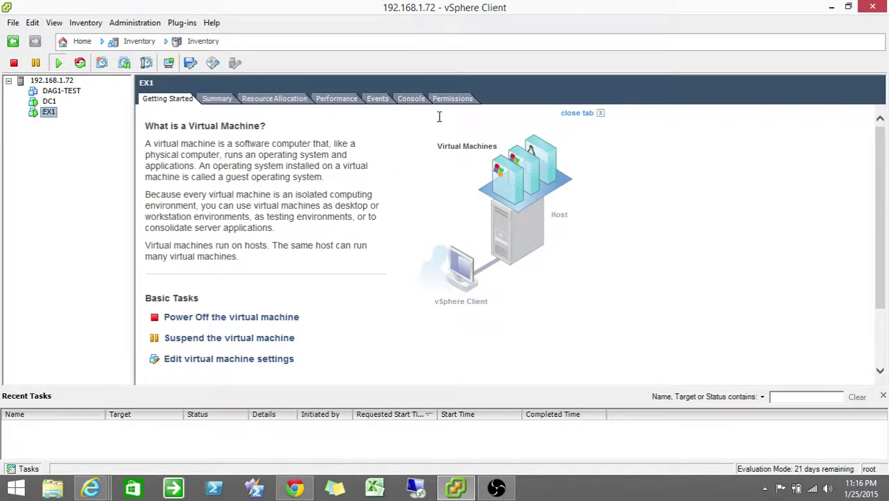
left_click(412, 100)
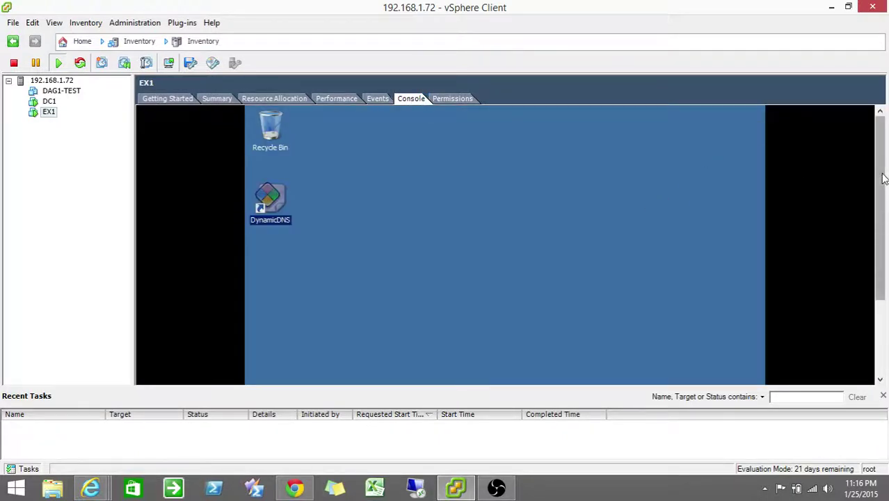
left_click_drag(882, 184, 883, 271)
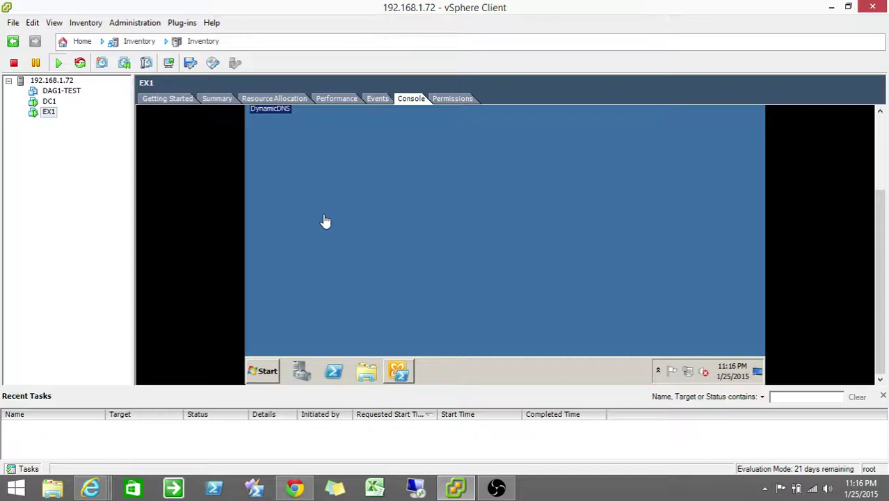
Switch to Internet Explorer and review the FreeDNS subdomain records, GoDaddy domain details, GhettoSMTP page and CanYouSeeMe port checker.
mouse_move(90, 488)
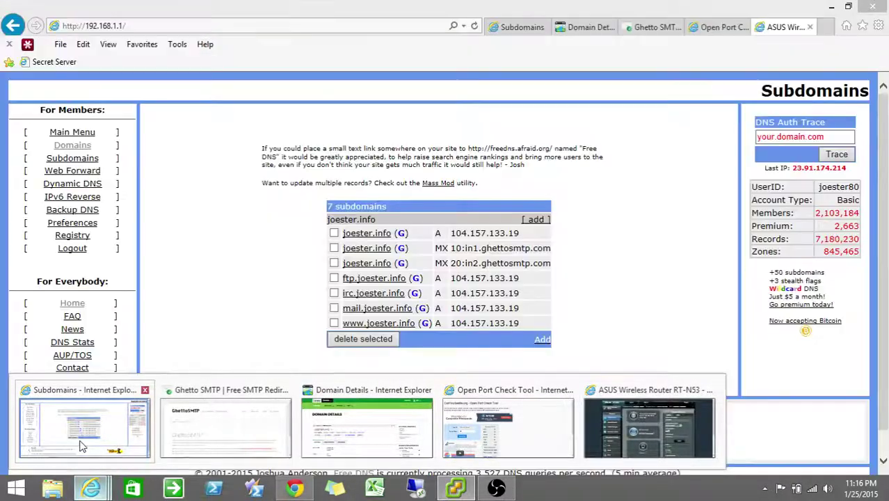
left_click(82, 449)
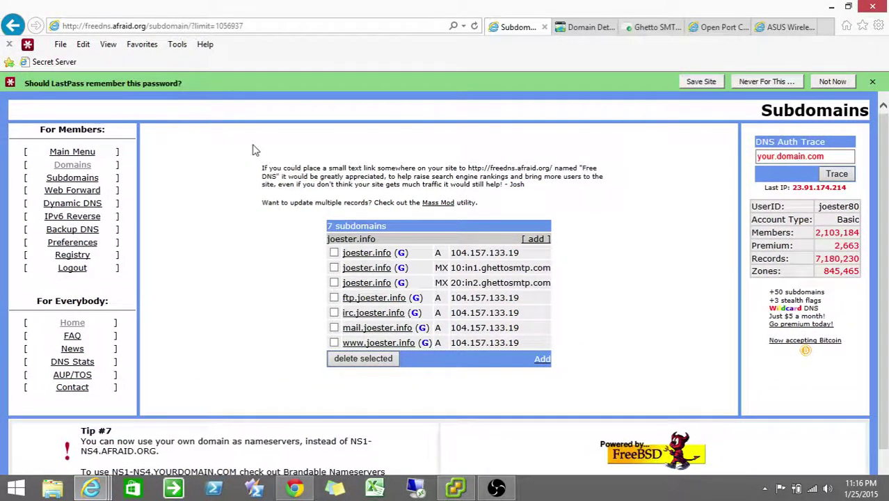
left_click(601, 31)
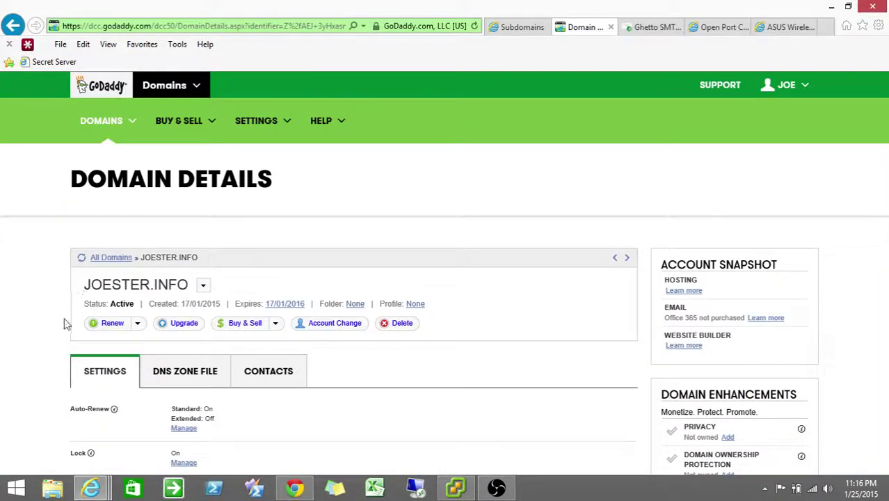
left_click(661, 32)
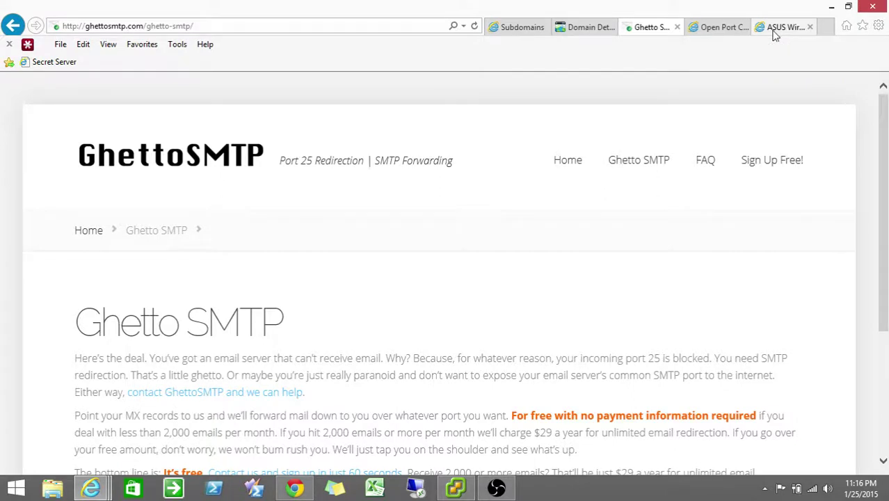
left_click(722, 30)
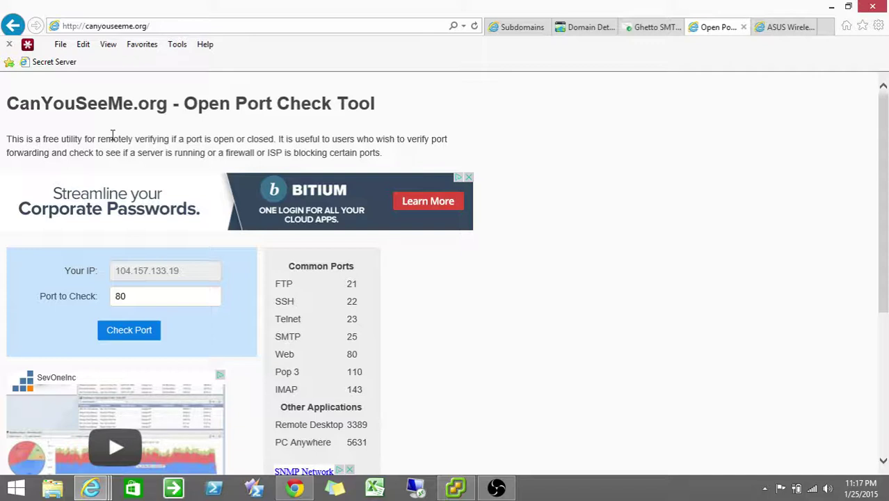
Examine the port forwarding list in the ASUS router's WAN Virtual Server / Port Forwarding settings.
left_click(792, 30)
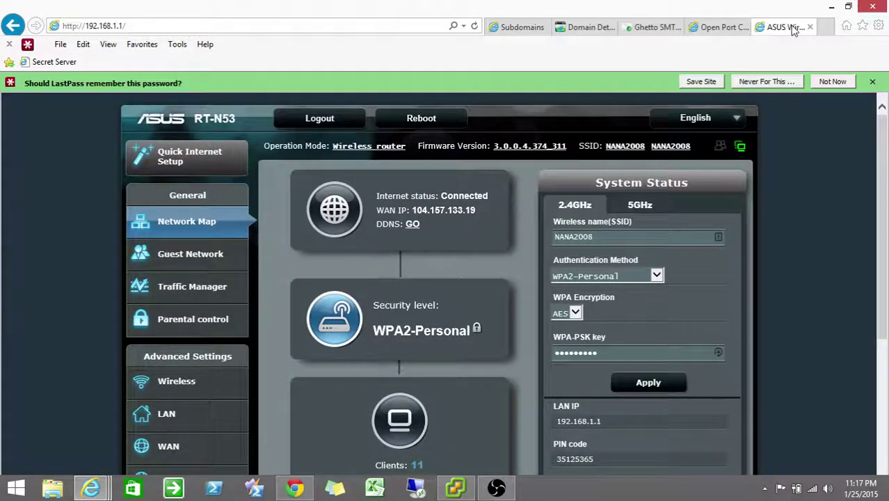
scroll(98, 313, "down", 3)
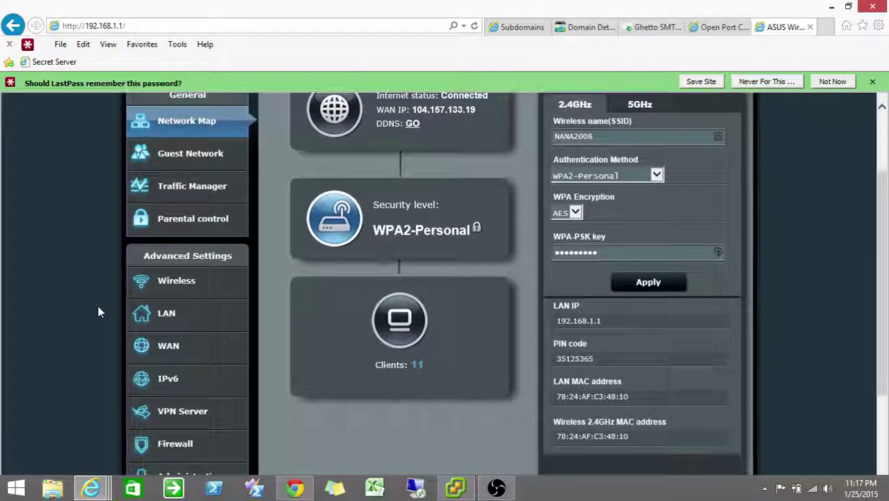
left_click(171, 348)
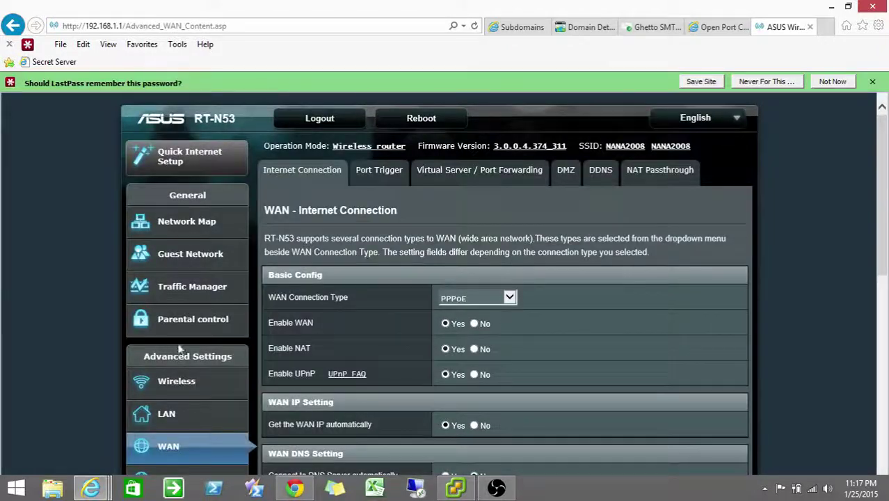
left_click(467, 175)
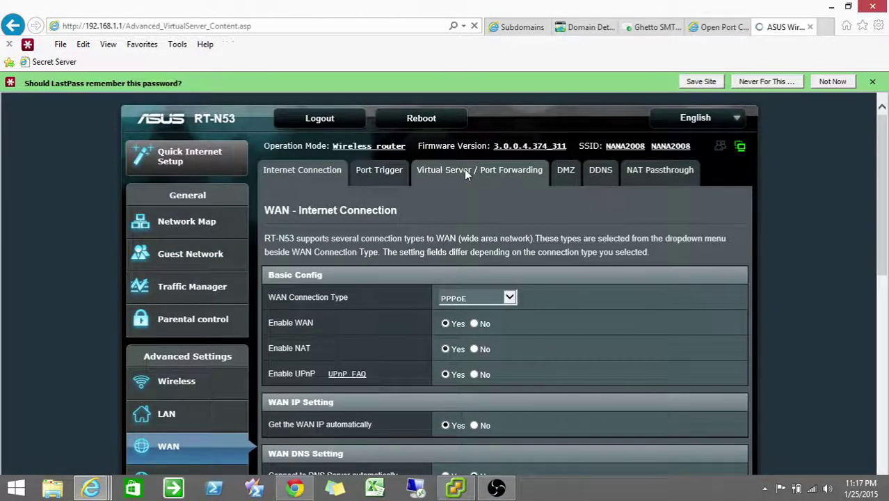
scroll(466, 167, "down", 3)
scroll(466, 167, "down", 1)
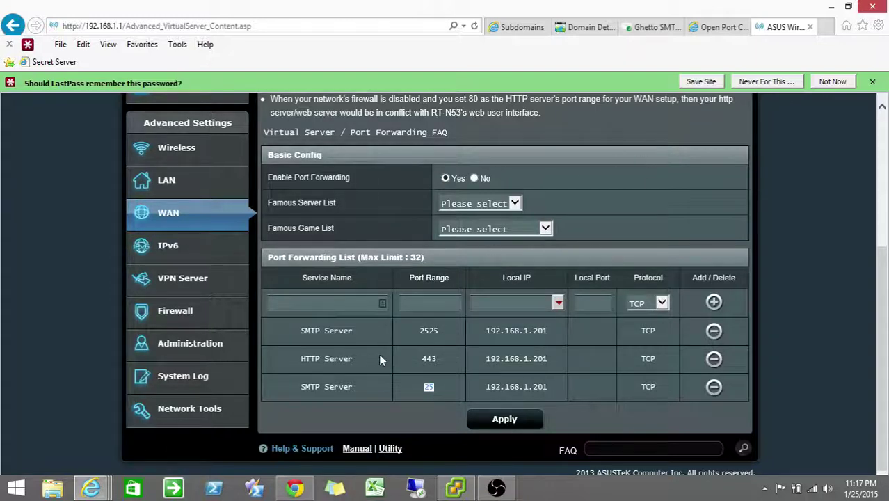
Check on CanYouSeeMe.org whether port 2525 is reachable from outside.
left_click(721, 34)
double_click(148, 297)
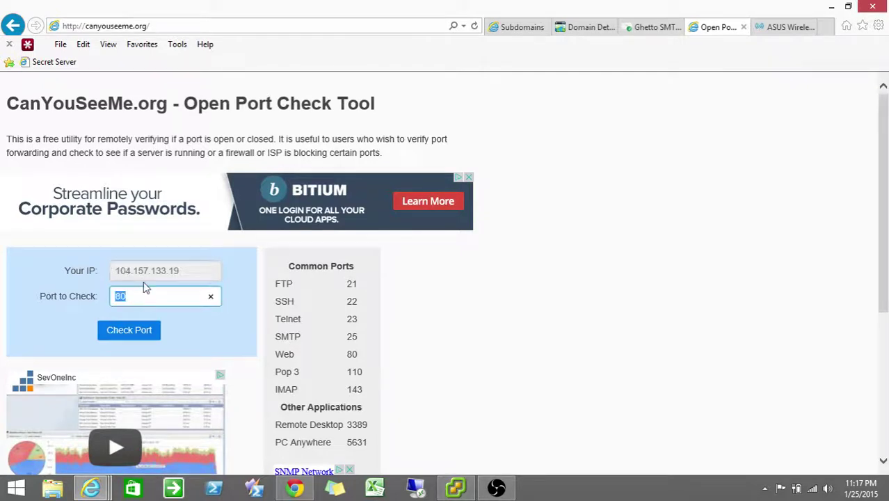
type("2525")
left_click(128, 336)
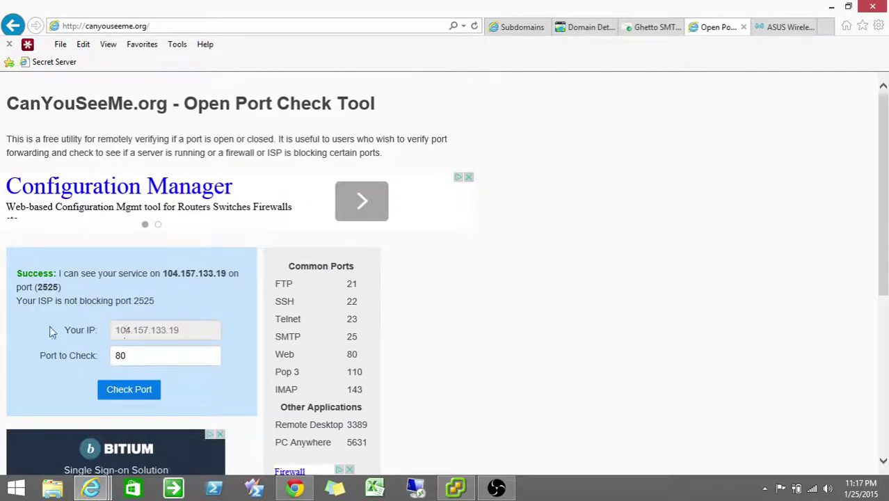
double_click(35, 274)
Check whether port 443 is open with the port check tool.
double_click(164, 358)
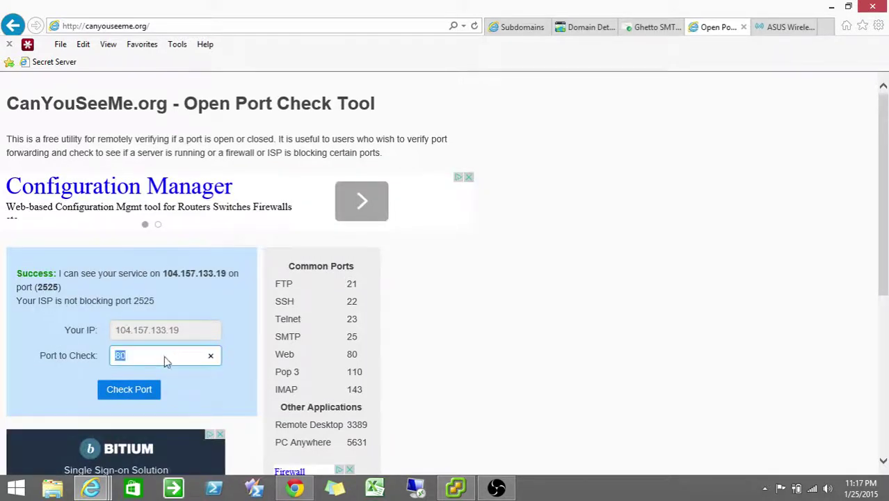
type("443")
left_click(131, 389)
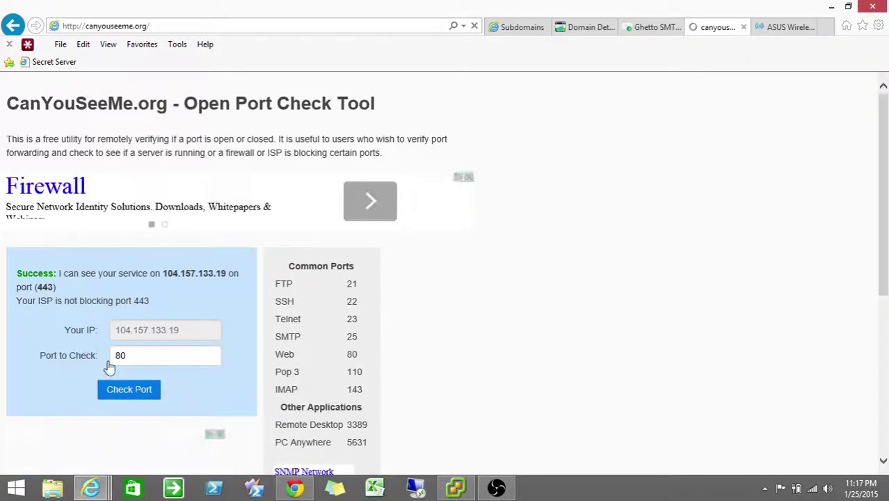
Run the external port check for port 25.
double_click(123, 355)
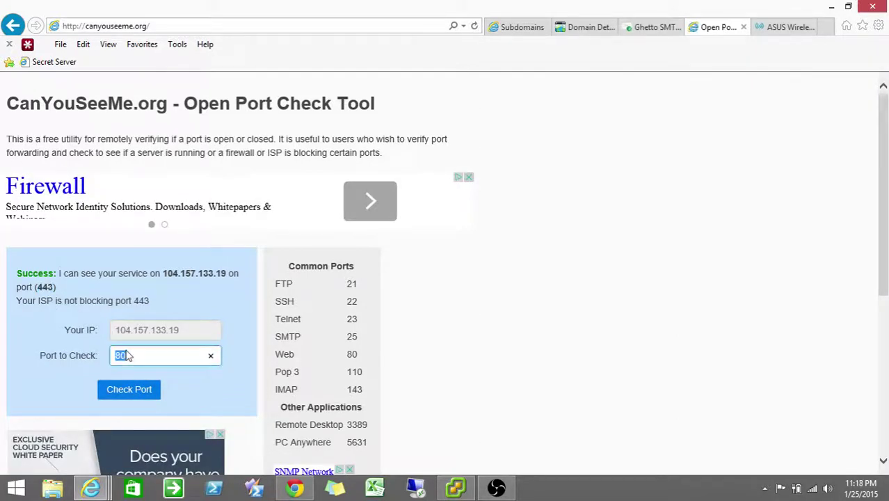
type("25")
left_click(126, 388)
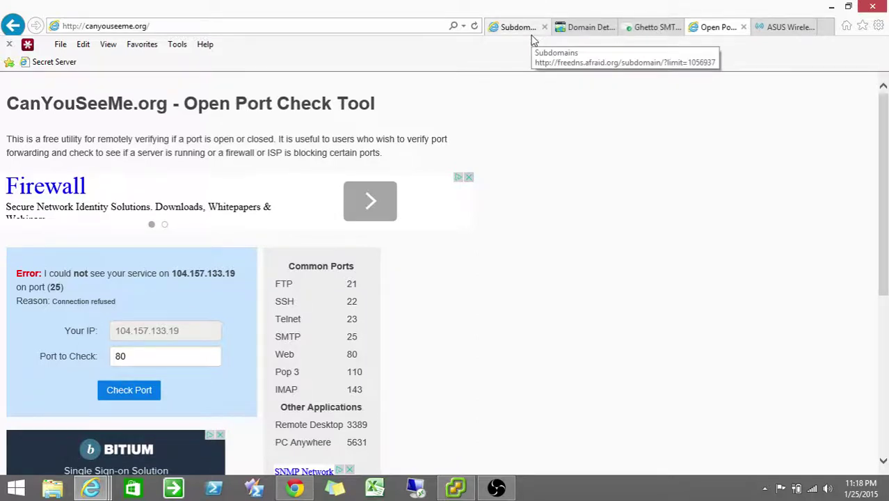
Switch back to vSphere Client, launch the Exchange Management Console on EX1 and dismiss the unlicensed server notice.
left_click(456, 487)
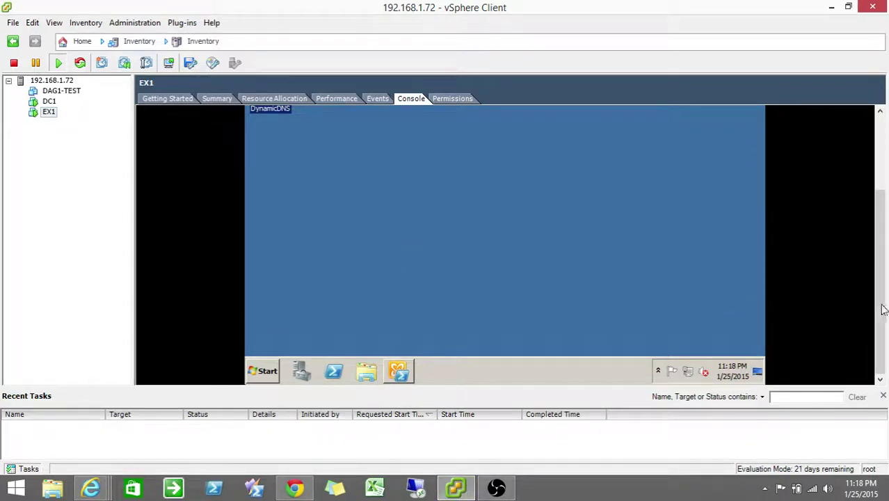
mouse_move(879, 315)
left_mouse_down()
mouse_move(876, 245)
mouse_move(877, 316)
left_mouse_up()
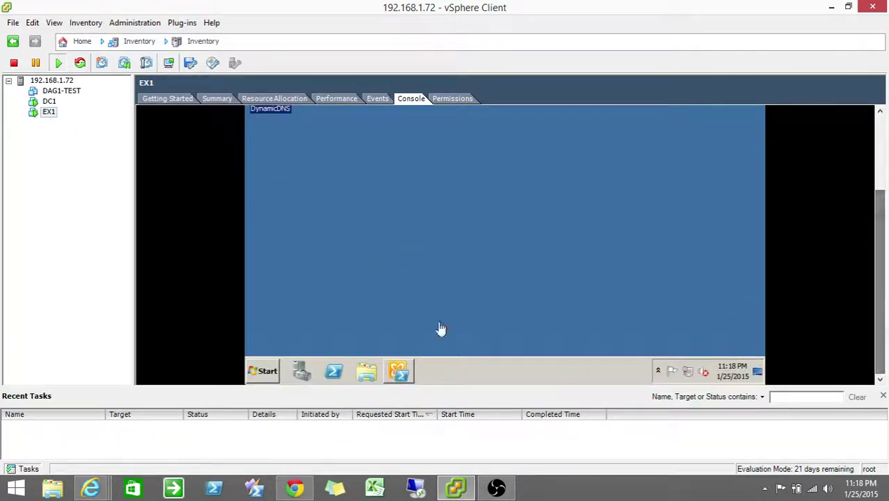
left_click(256, 371)
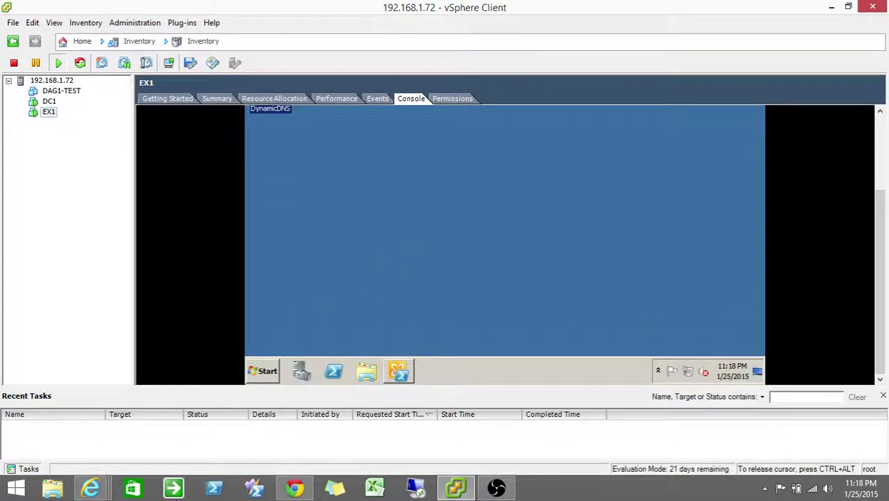
left_click(270, 372)
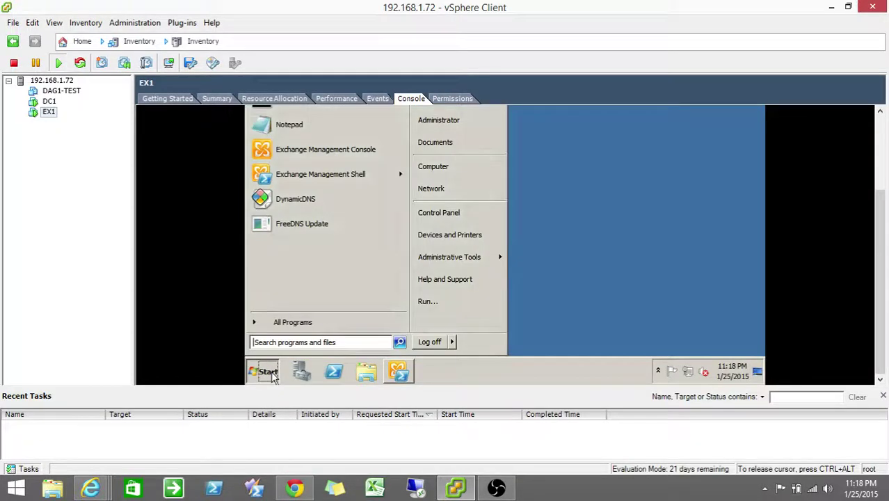
left_click(341, 152)
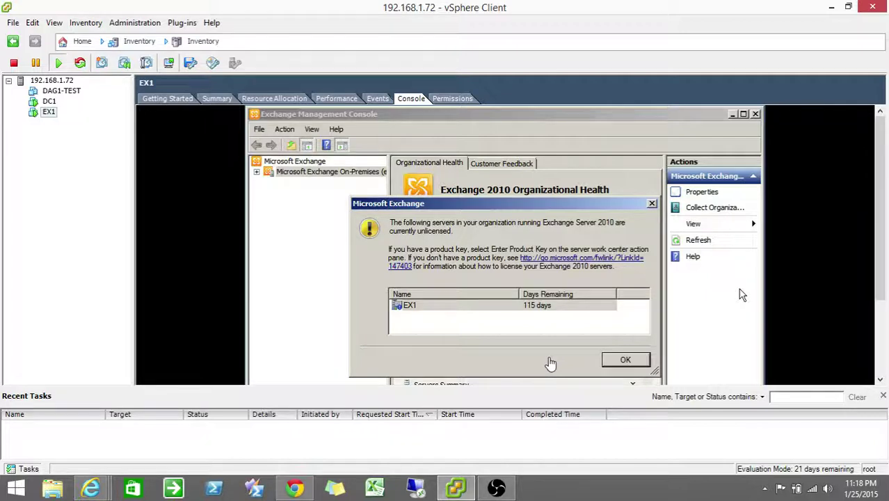
left_click(621, 359)
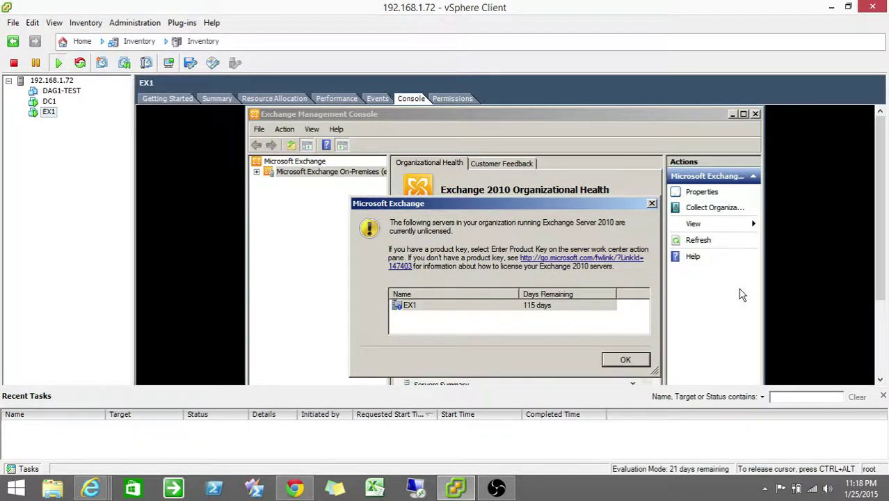
left_click(625, 360)
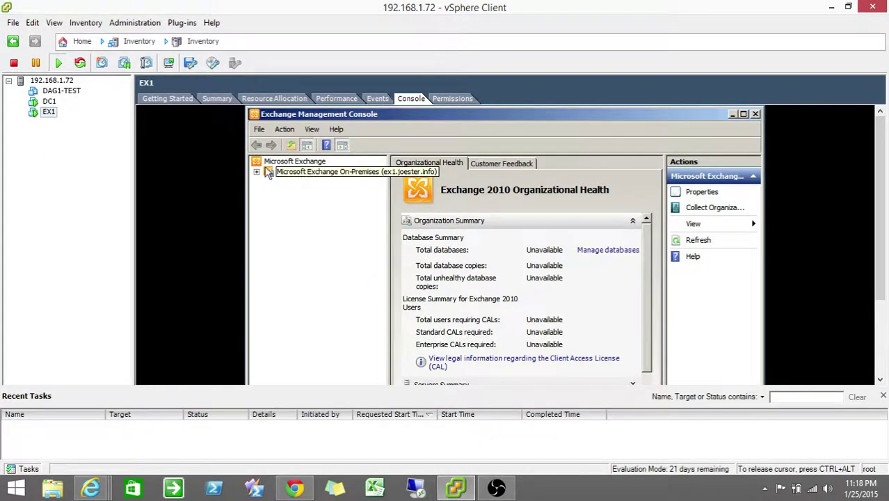
Open the properties of the Default EX1 receive connector under Server Configuration, Hub Transport.
left_click(256, 173)
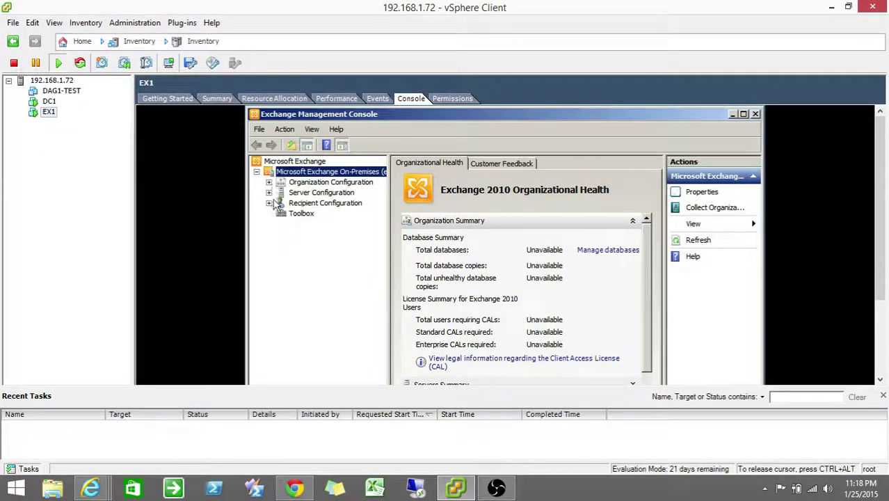
left_click(270, 192)
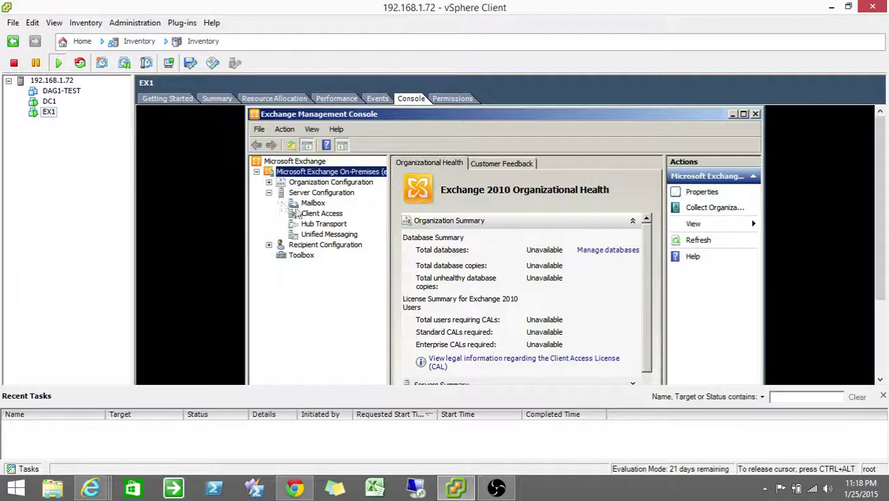
left_click(318, 225)
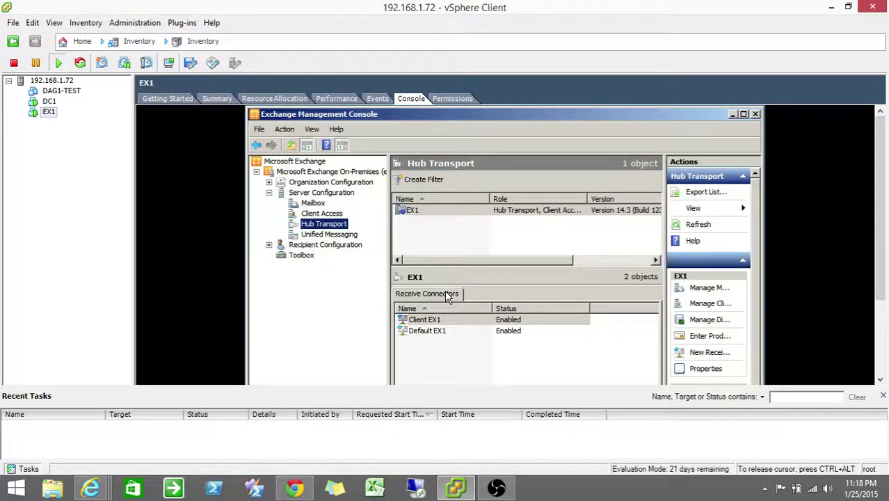
left_click(423, 331)
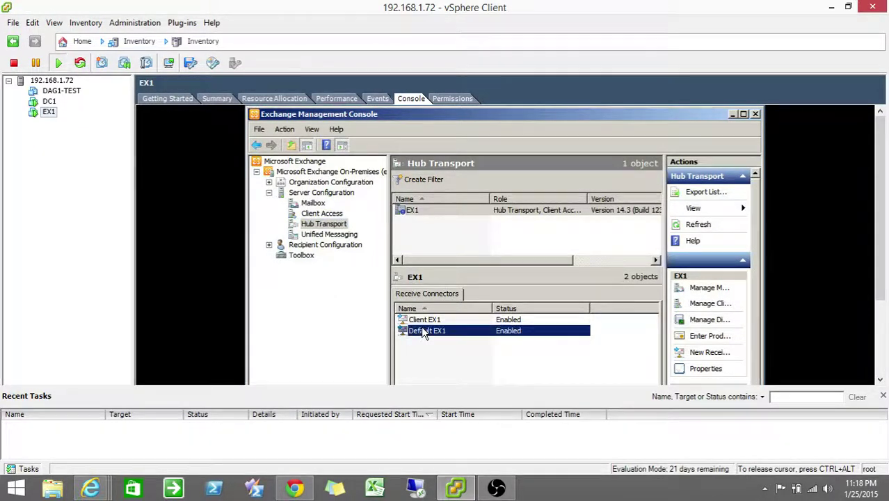
double_click(422, 331)
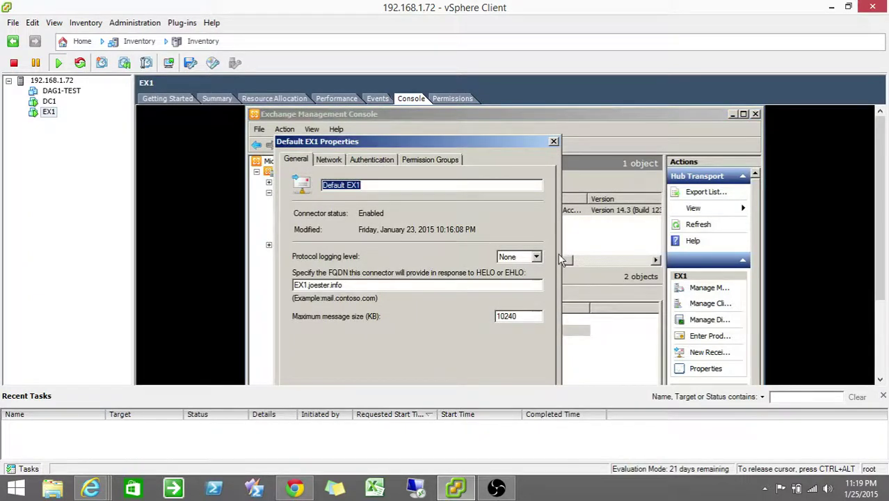
Try Verbose as the protocol logging level of the Default EX1 receive connector.
left_click(535, 258)
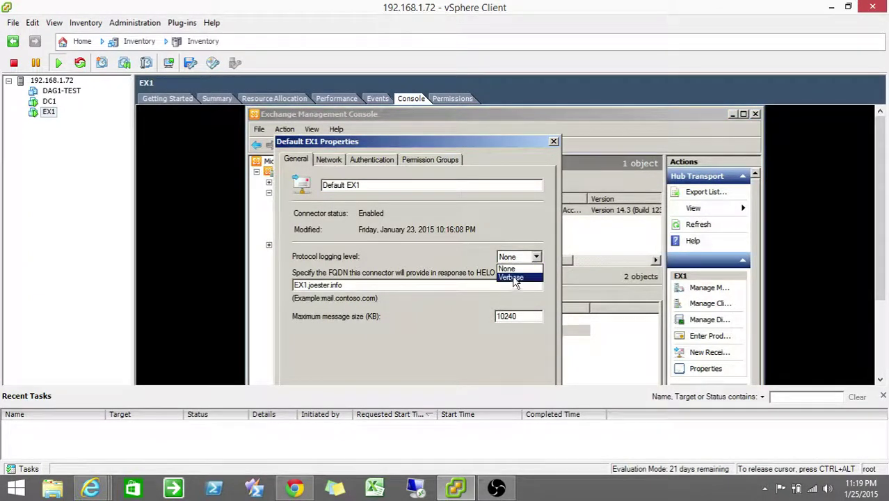
left_click(513, 278)
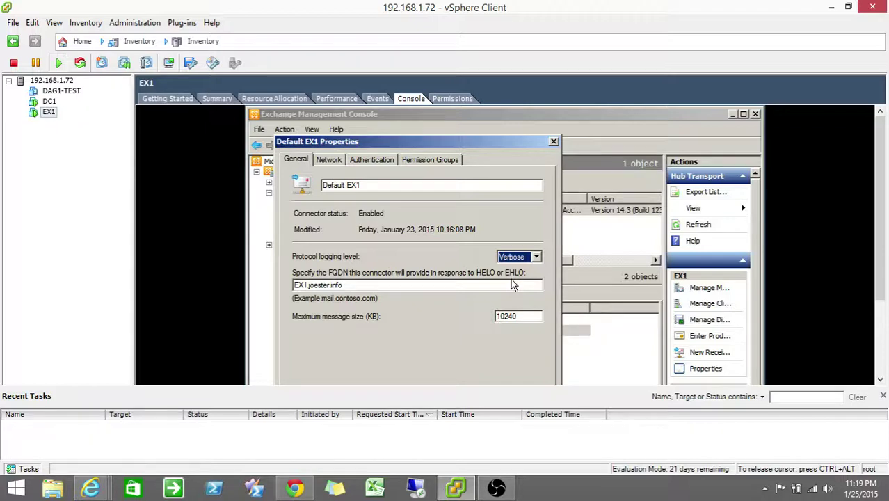
Review the Default EX1 connector's network ports and permission groups, and close its properties without saving.
left_click(330, 159)
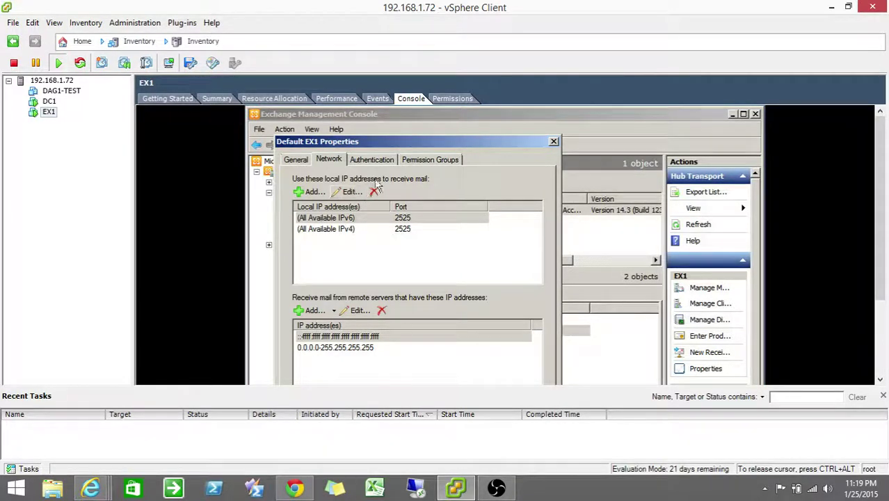
left_click(412, 157)
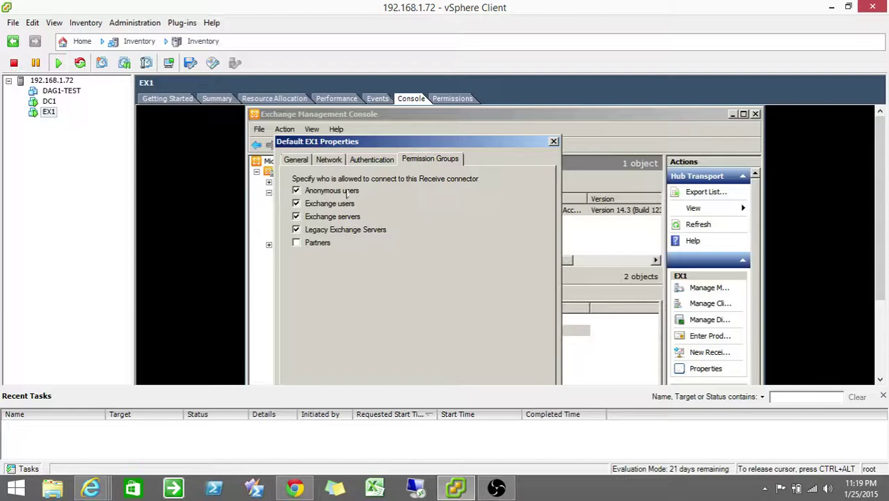
left_click(554, 141)
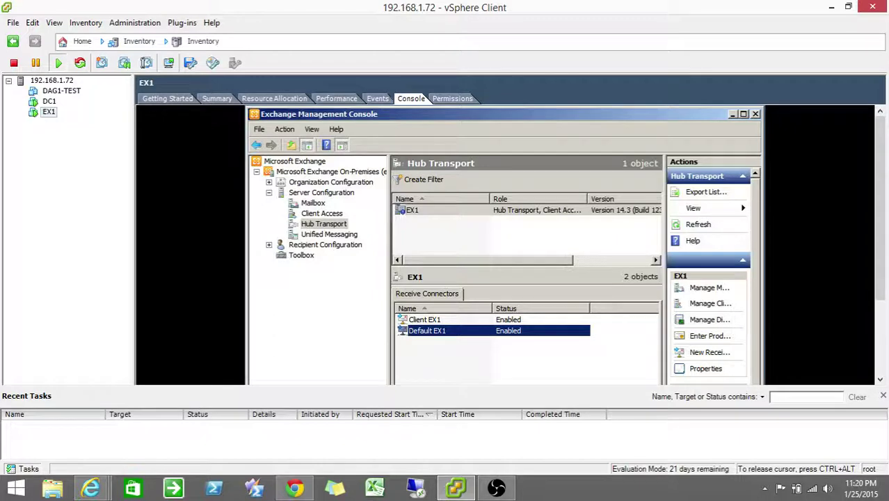
Switch to Internet Explorer and examine the nameservers of joester.info at GoDaddy and the mail.joester.info A record at FreeDNS.
mouse_move(96, 492)
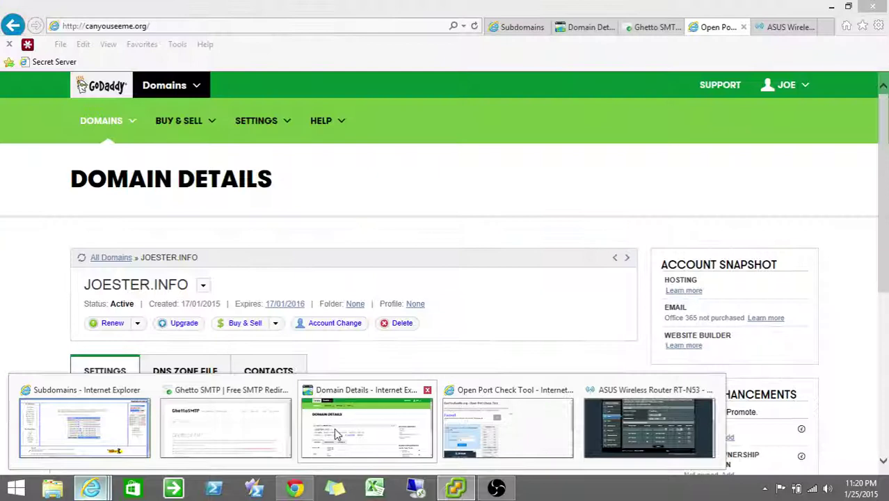
left_click(334, 430)
scroll(84, 310, "down", 2)
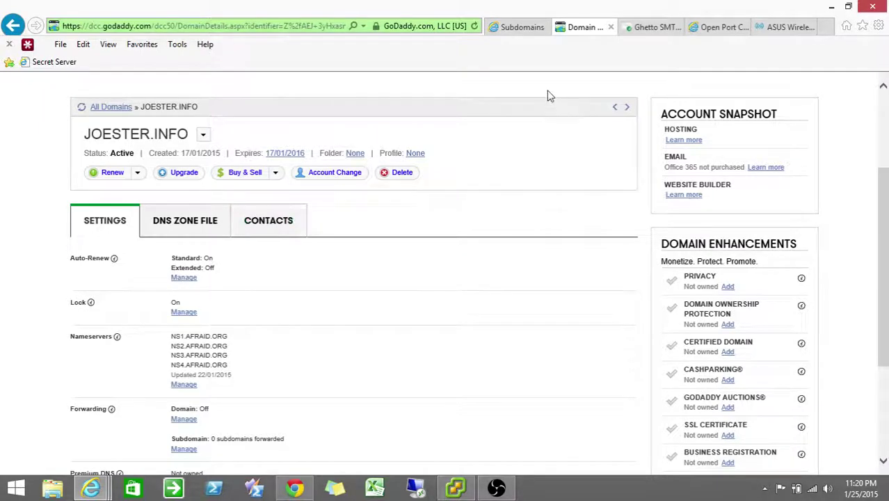
left_click(518, 31)
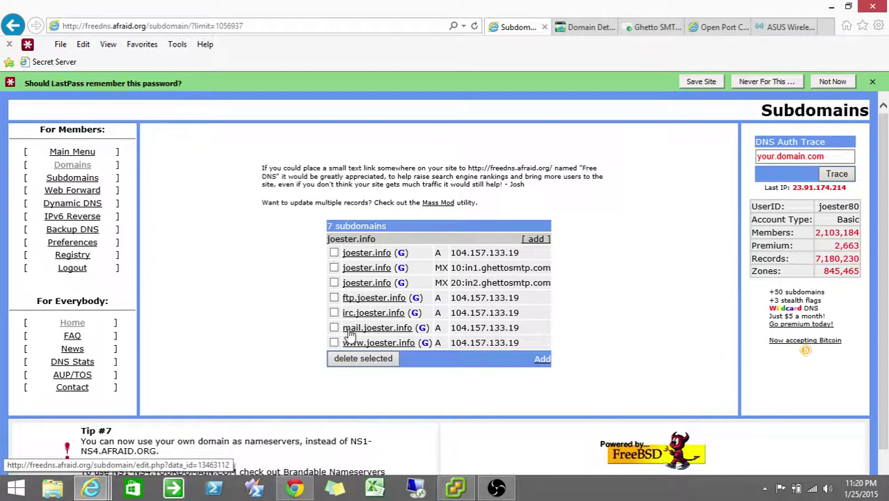
left_click_drag(521, 327, 459, 334)
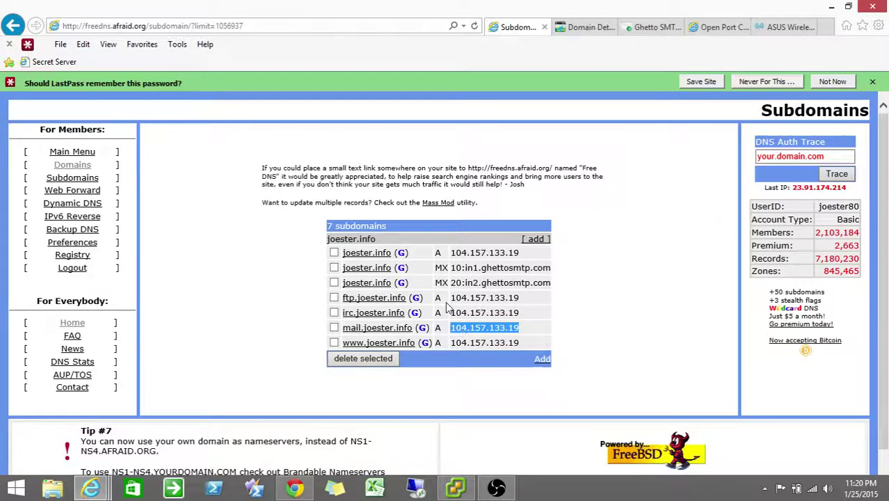
Read the GhettoSMTP service description and open its free sign-up form.
left_click(651, 28)
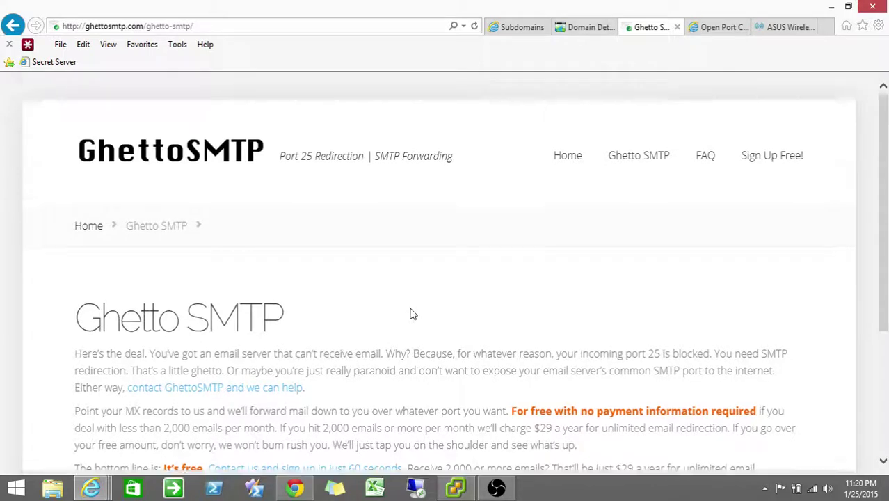
scroll(410, 313, "down", 3)
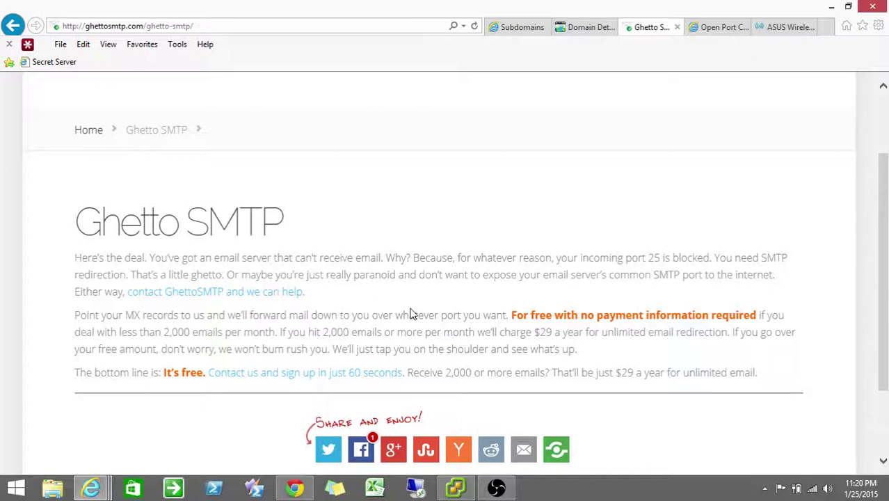
scroll(411, 314, "down", 3)
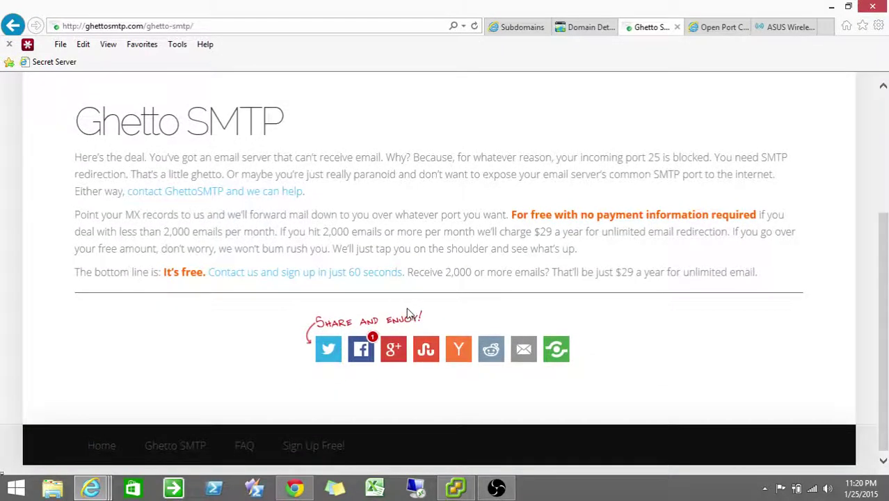
left_click(292, 277)
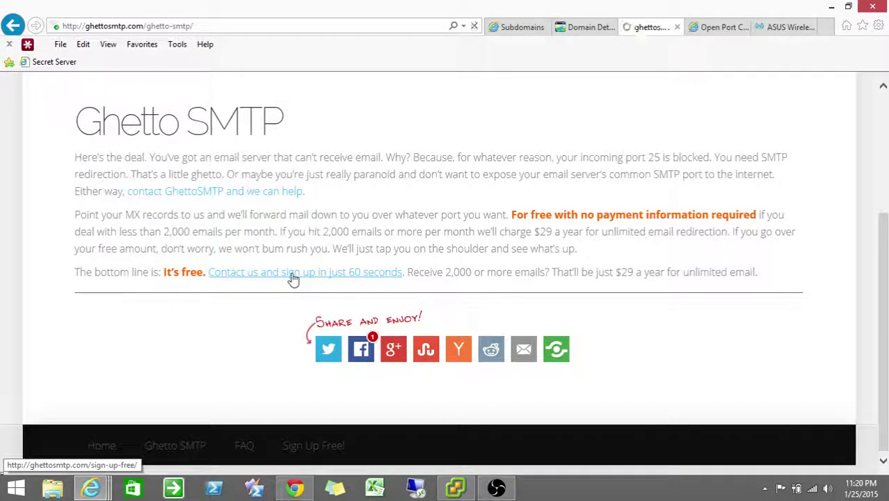
scroll(292, 278, "down", 10)
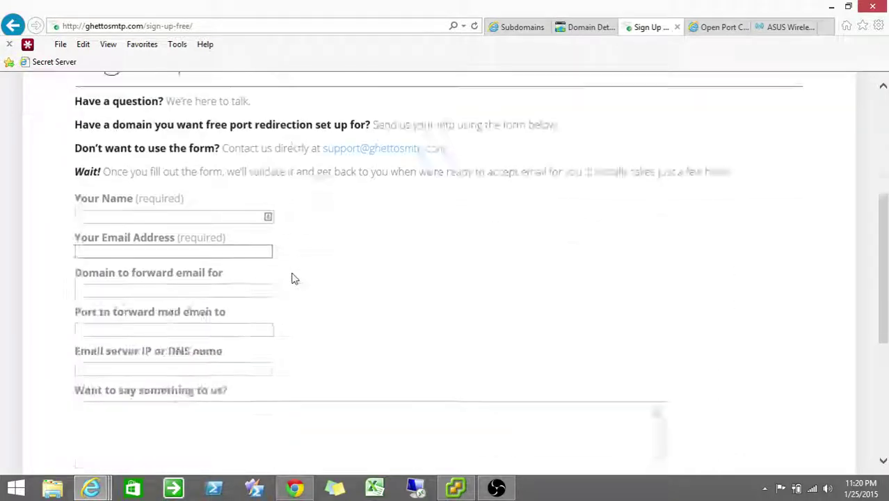
scroll(292, 278, "up", 2)
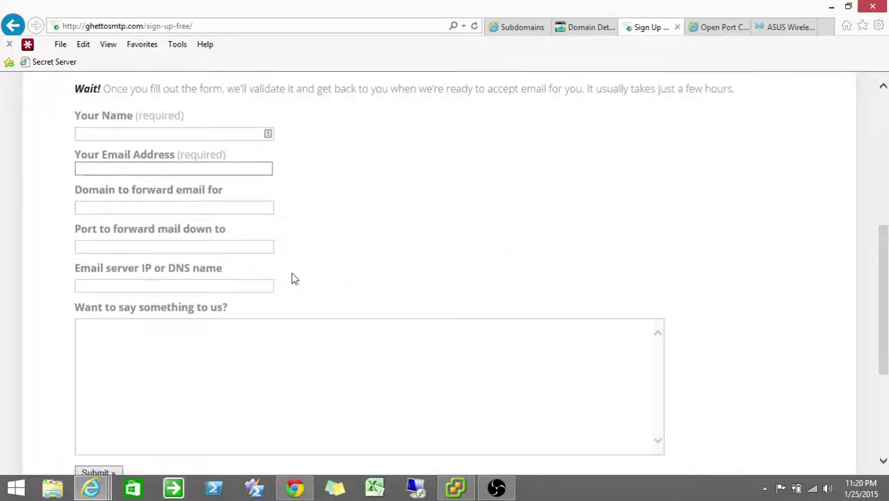
Fill in the sign-up form with forwarding domain joester.info, port 2525 and email server mail.joester.info.
left_click(112, 167)
left_click(110, 206)
type("joe")
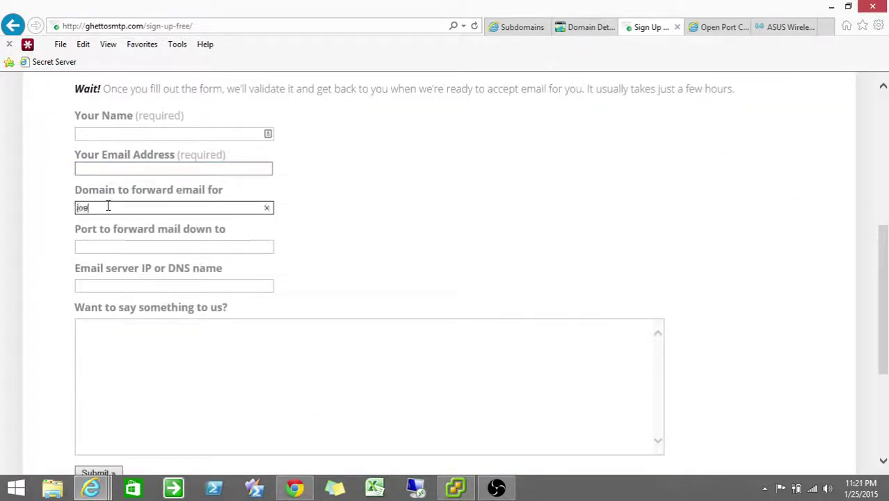
type("ster.info")
key("Tab")
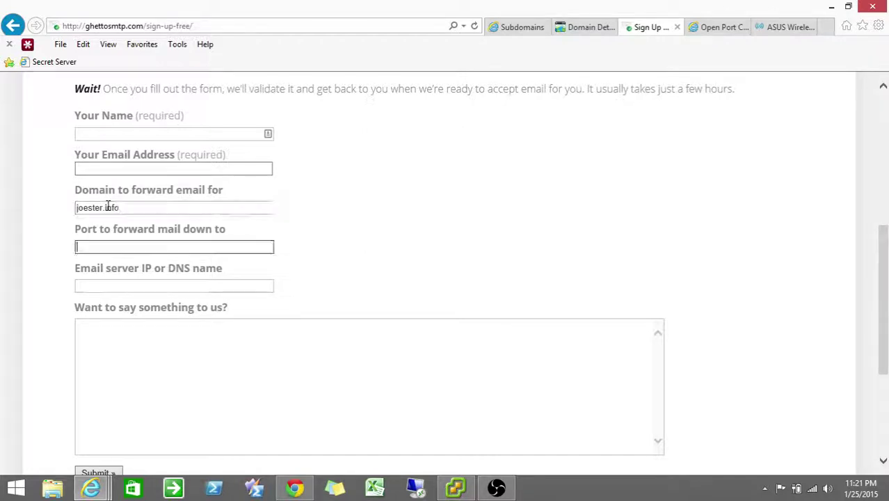
type("2525")
key("Tab")
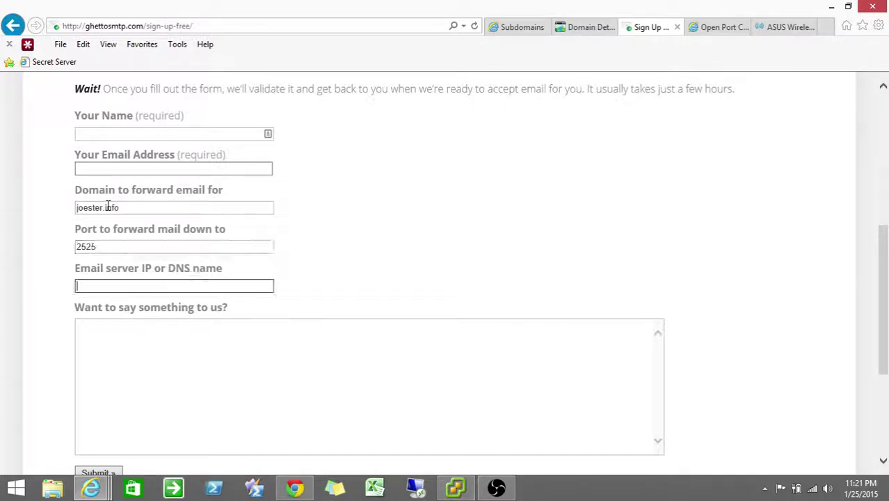
type("mail.joester.info")
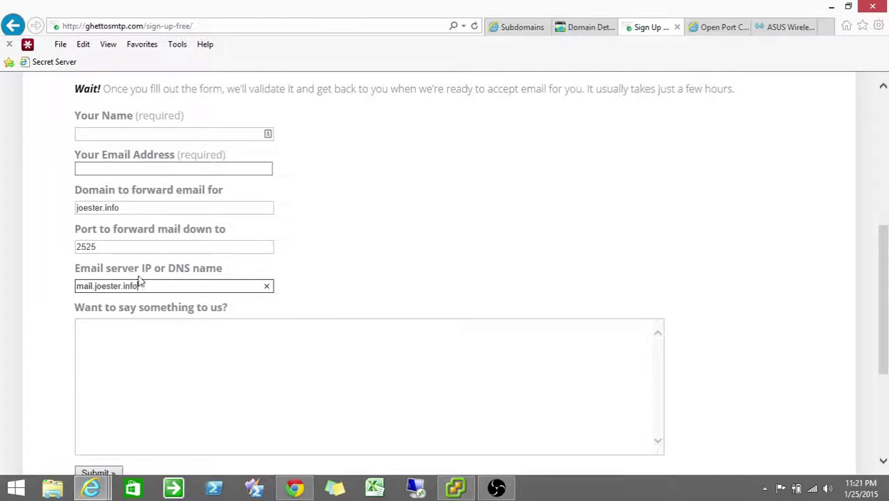
Review the FreeDNS subdomain records, the GoDaddy domain details, the redirection sign-up form and the router's port forwarding list.
left_click(521, 27)
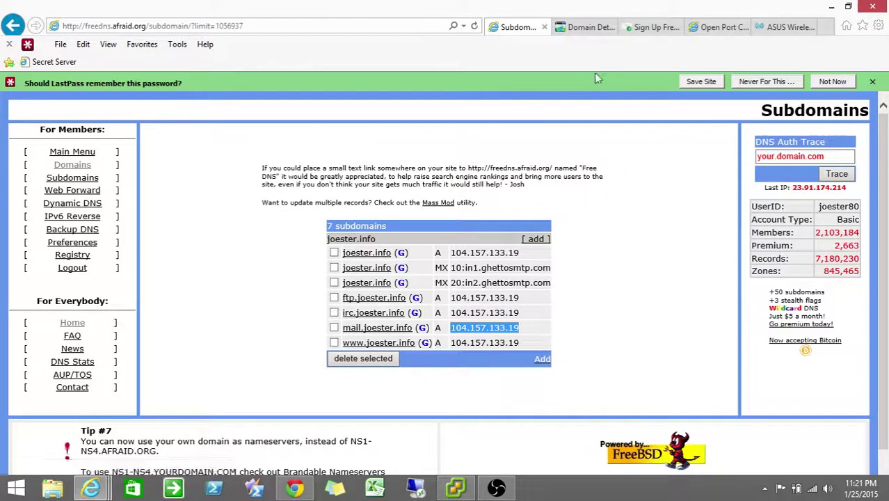
left_click(588, 27)
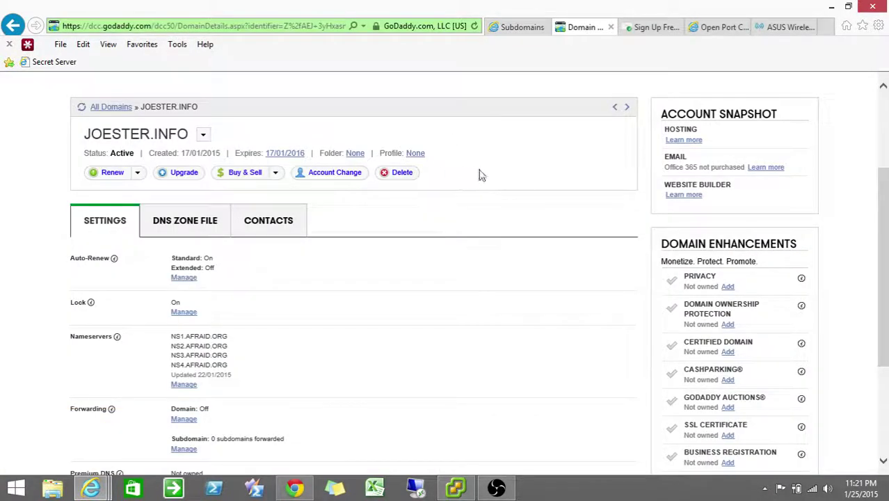
left_click(649, 29)
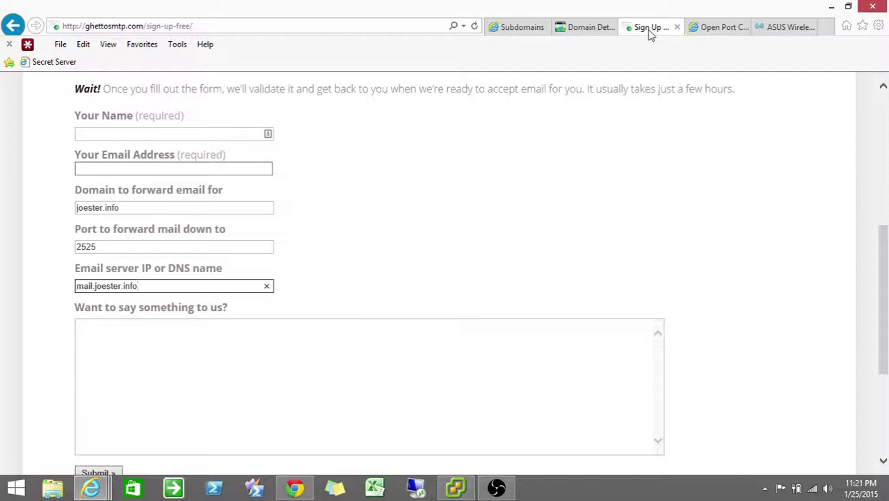
left_click(518, 30)
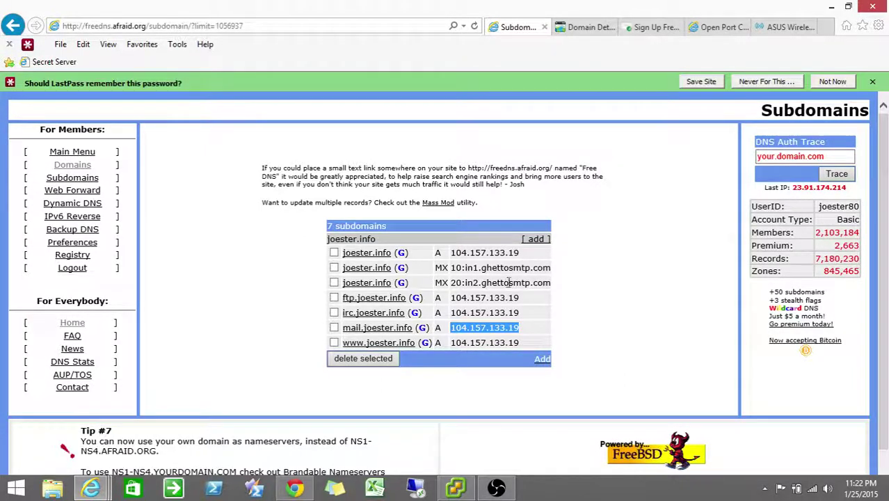
left_click(586, 39)
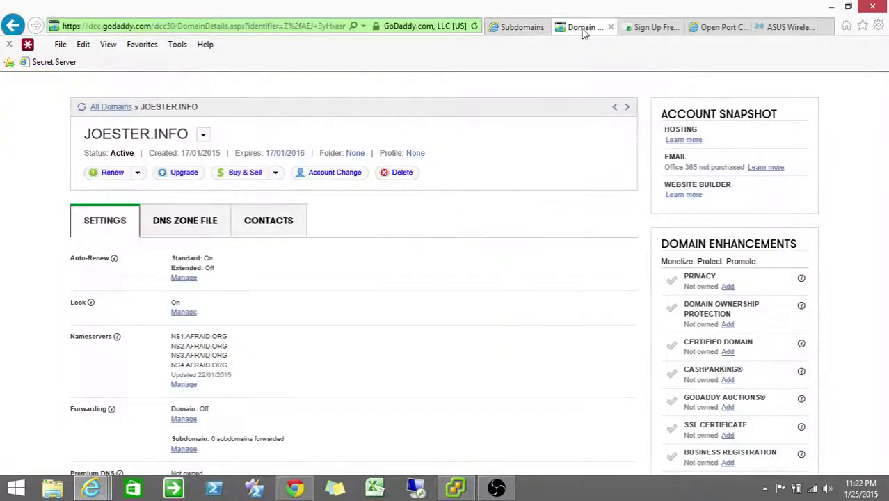
left_click(658, 29)
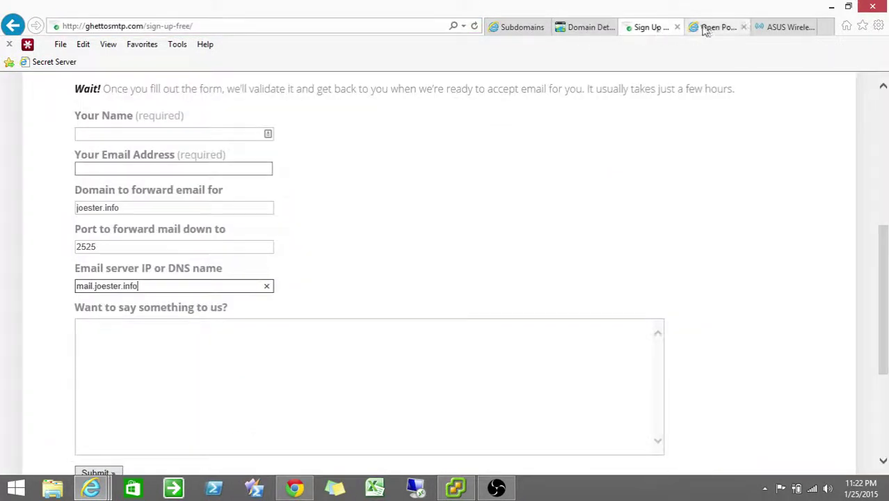
left_click(706, 29)
left_click(772, 31)
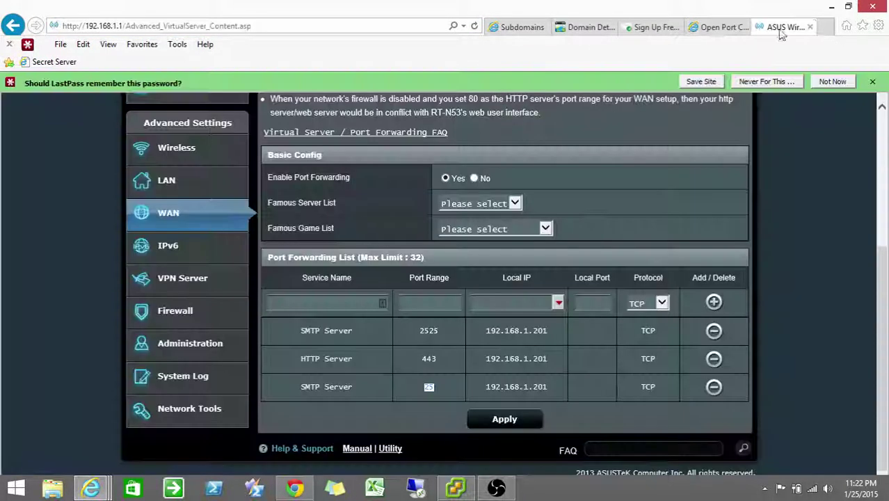
Switch to vSphere Client and list the mailboxes under Recipient Configuration in the Exchange Management Console.
left_click(834, 7)
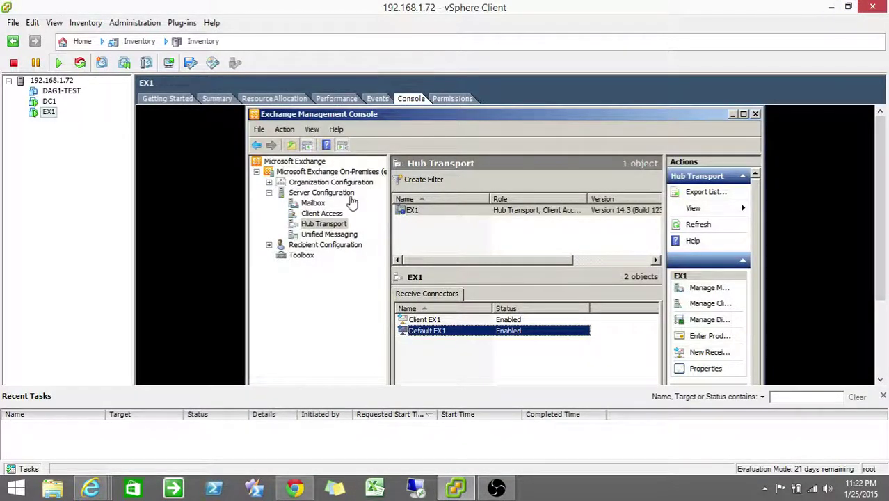
left_click(311, 202)
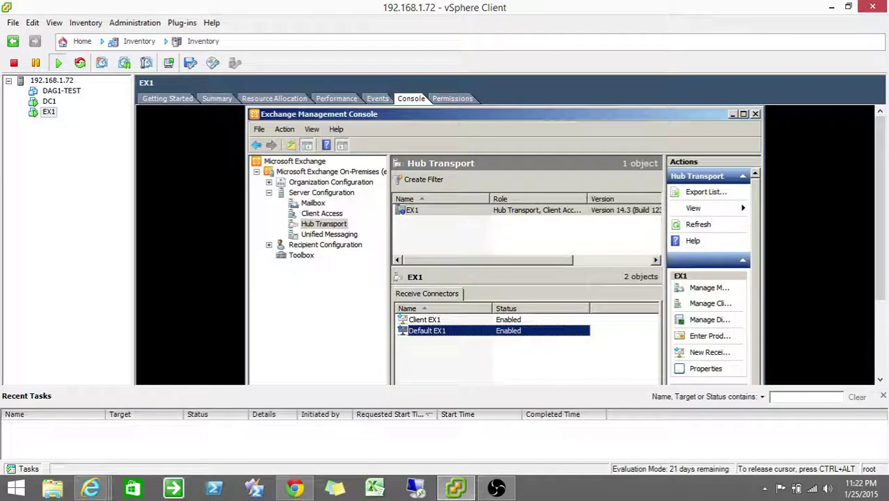
key("ctrl+alt")
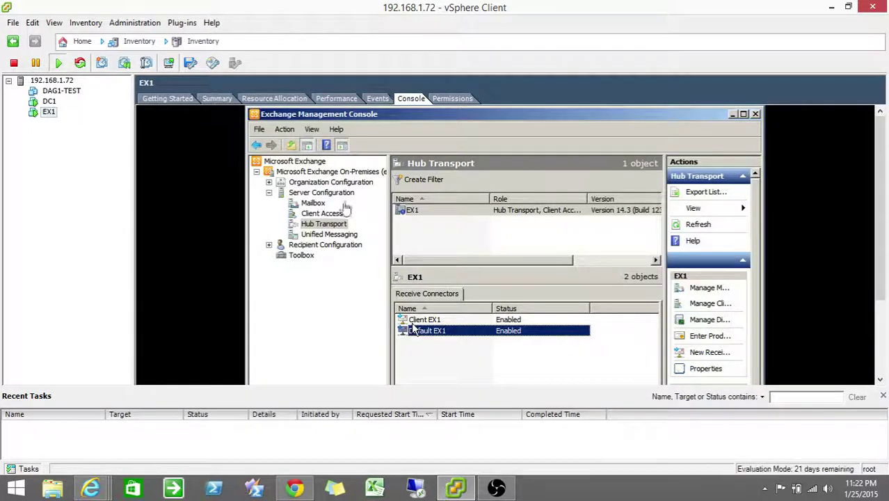
left_click(309, 215)
left_click(313, 203)
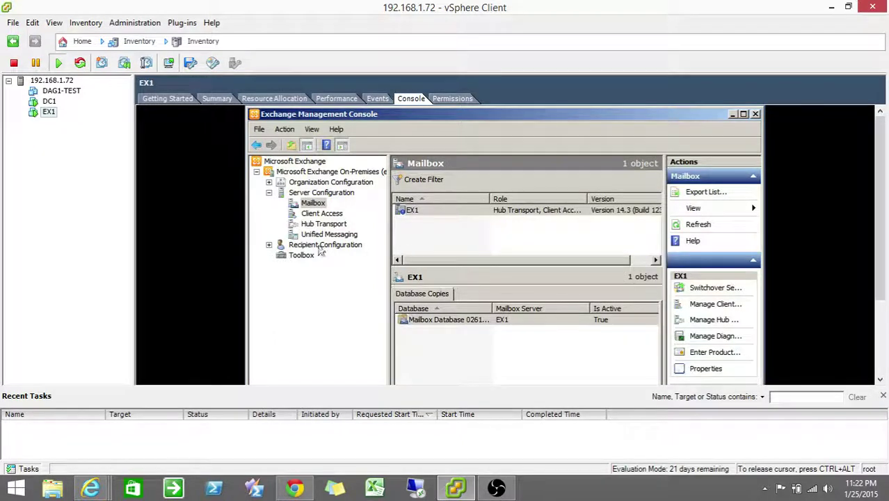
left_click(269, 245)
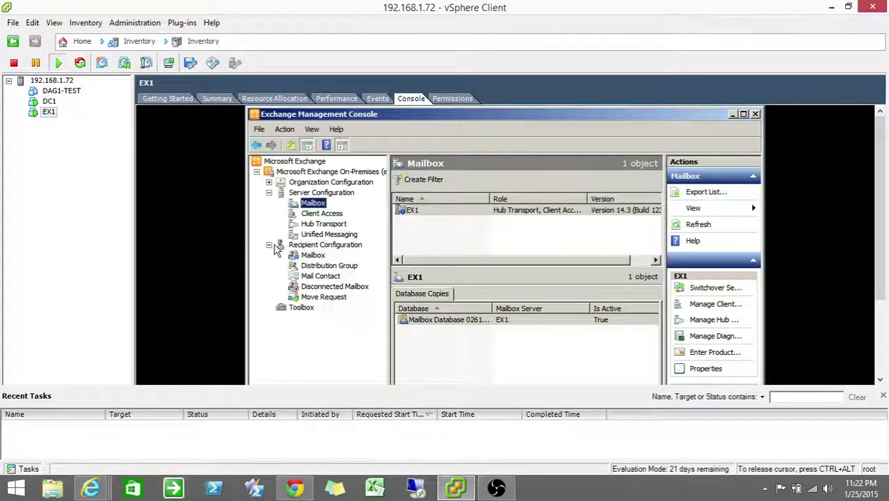
left_click(314, 255)
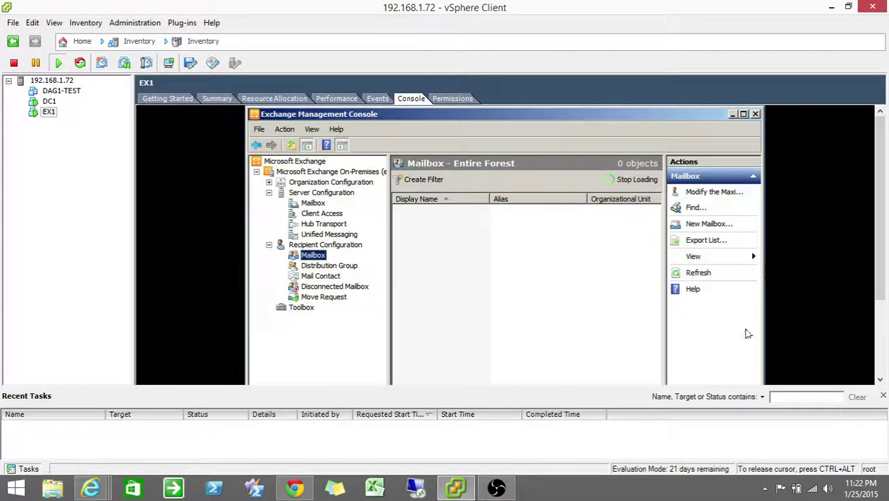
key("ctrl+alt")
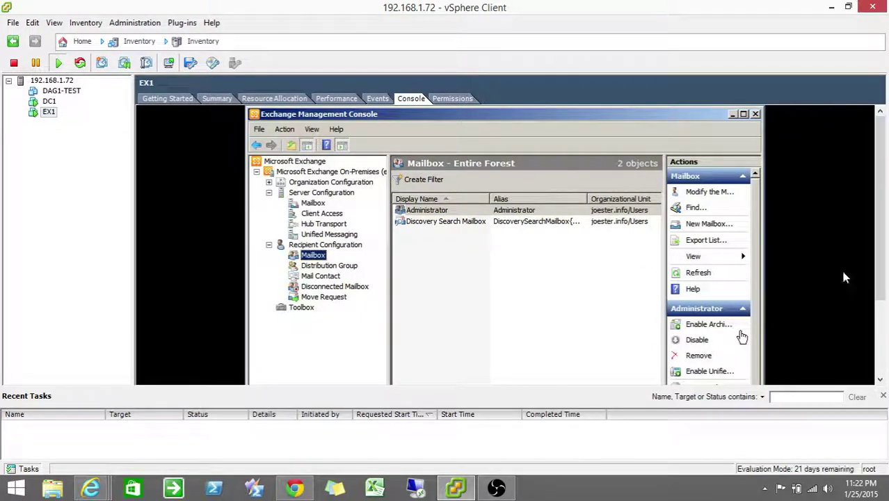
scroll(881, 365, "down", 3)
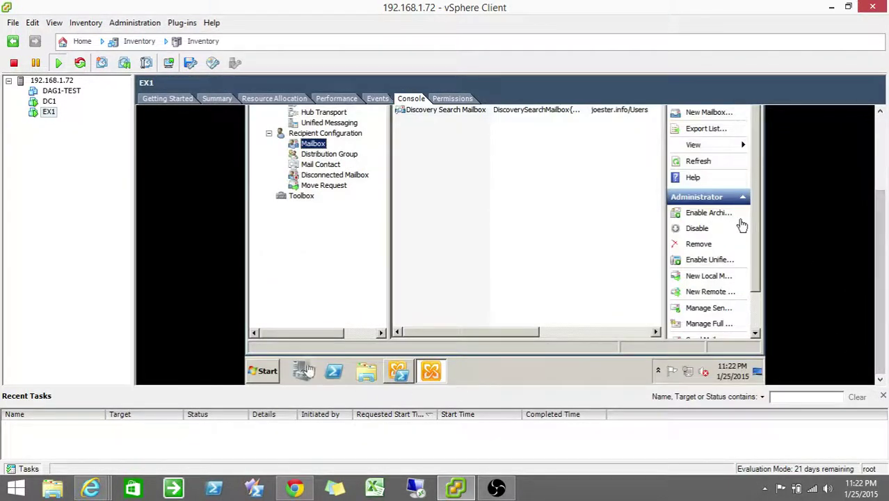
mouse_move(90, 489)
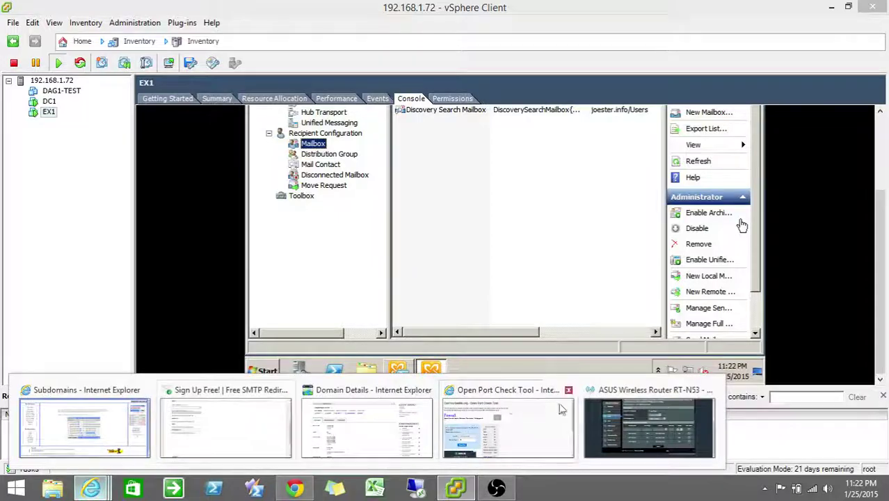
left_click(626, 424)
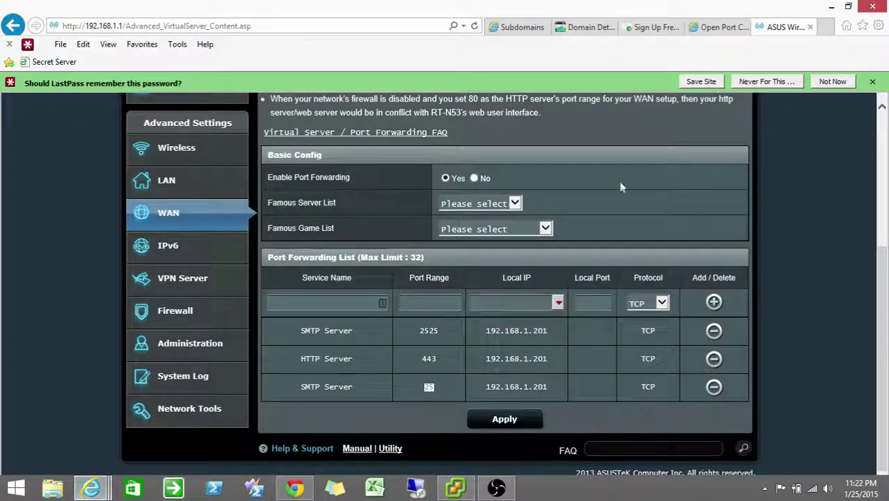
left_click(827, 27)
type("https:/")
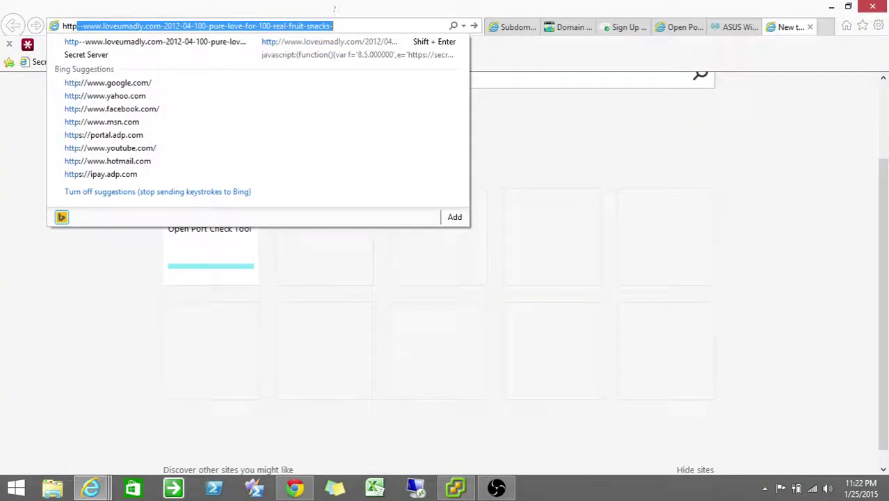
key("BackSpace")
key("BackSpace")
key("BackSpace")
type("s")
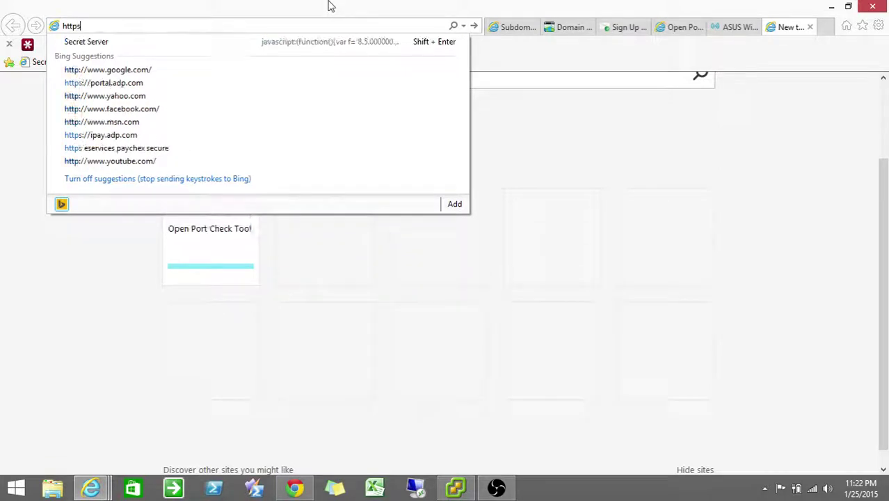
type("://mail.")
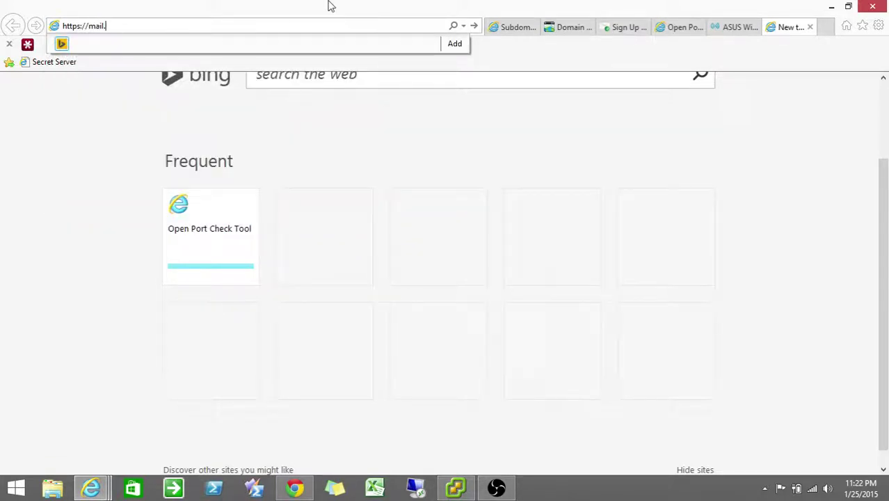
type("joester.info/owa")
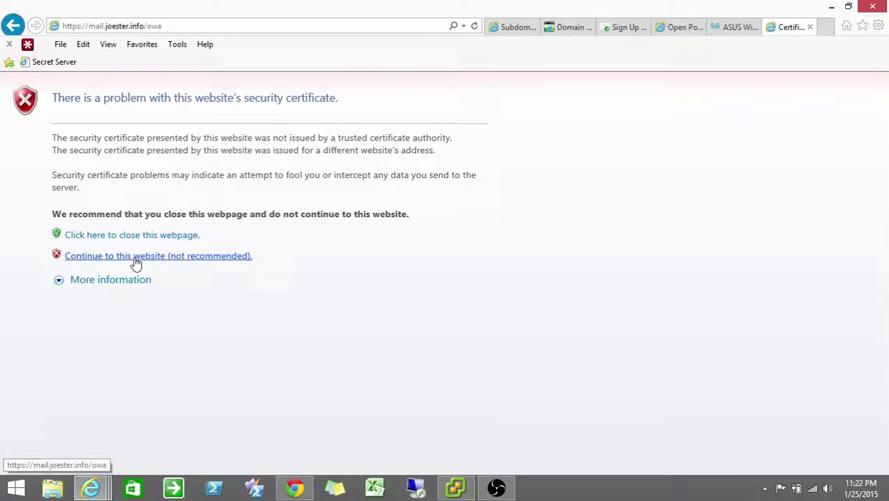
left_click(137, 256)
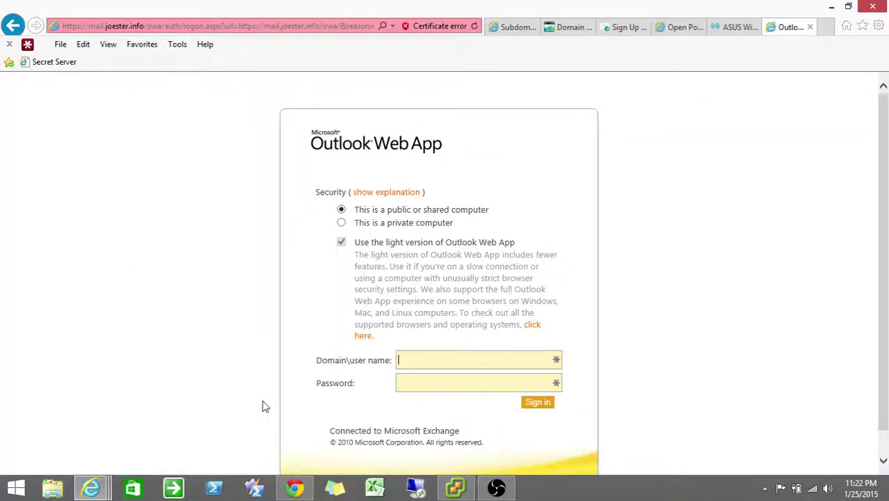
Sign in to Outlook Web App as joester.info\Administrator with the account password.
type("joester.info\\Adm")
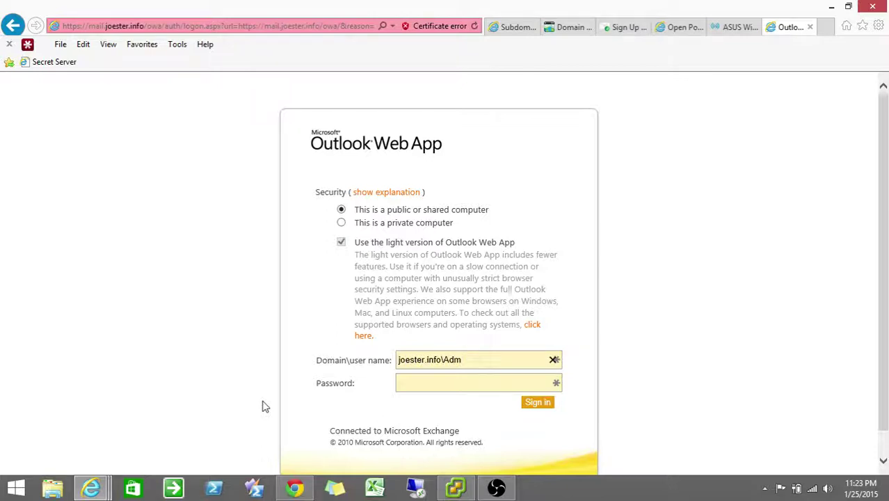
type("inistrator")
key("Tab")
type("*********")
key("Return")
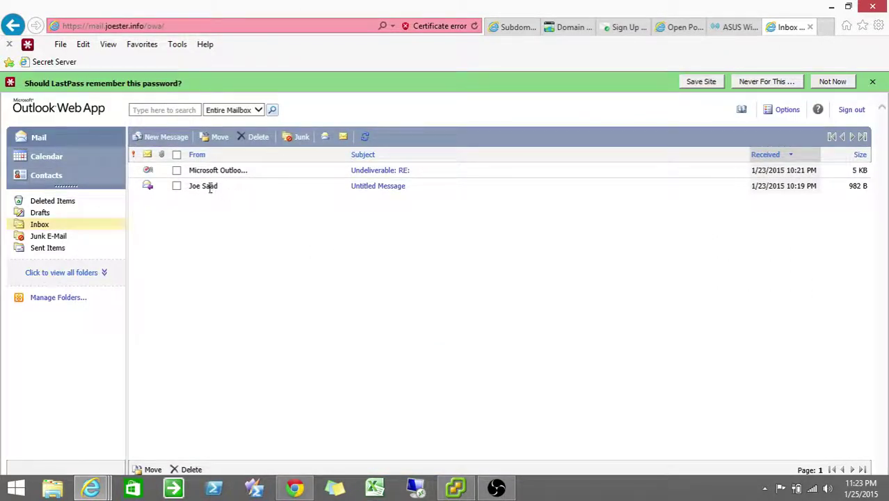
Read the untitled message and the undeliverable report in the inbox, and look at the blank new message form.
left_click(389, 190)
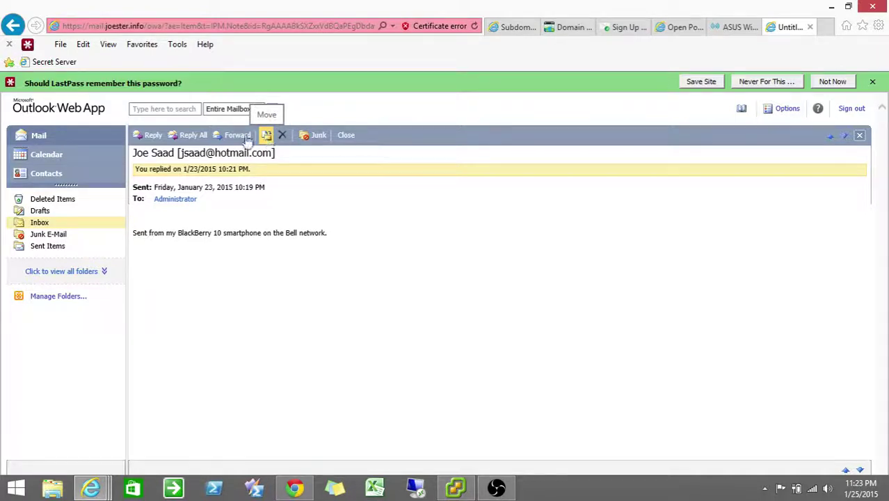
left_click(13, 27)
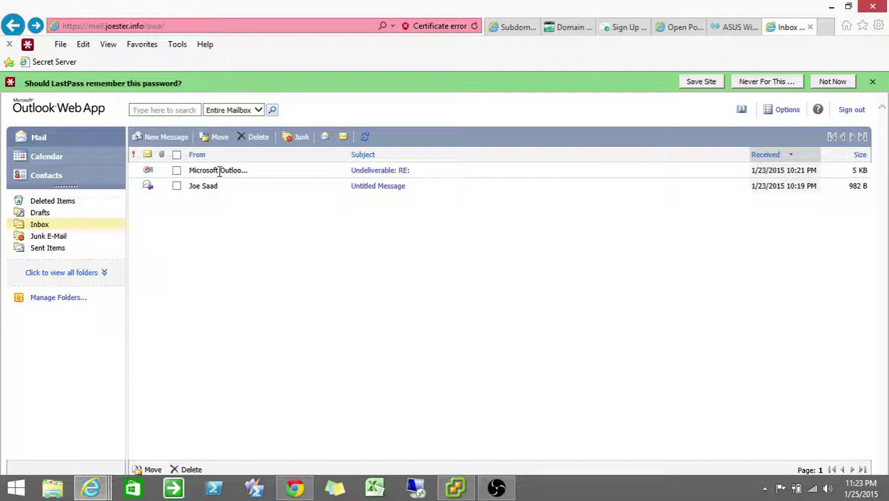
left_click(376, 174)
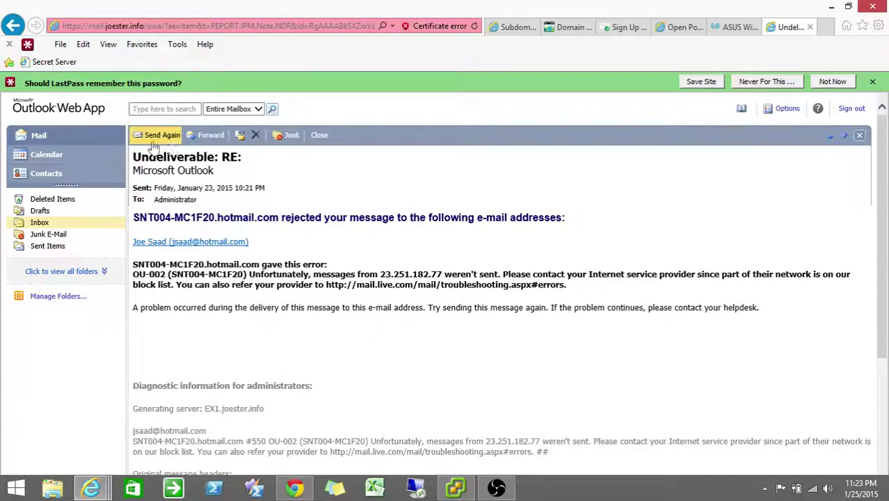
left_click(88, 143)
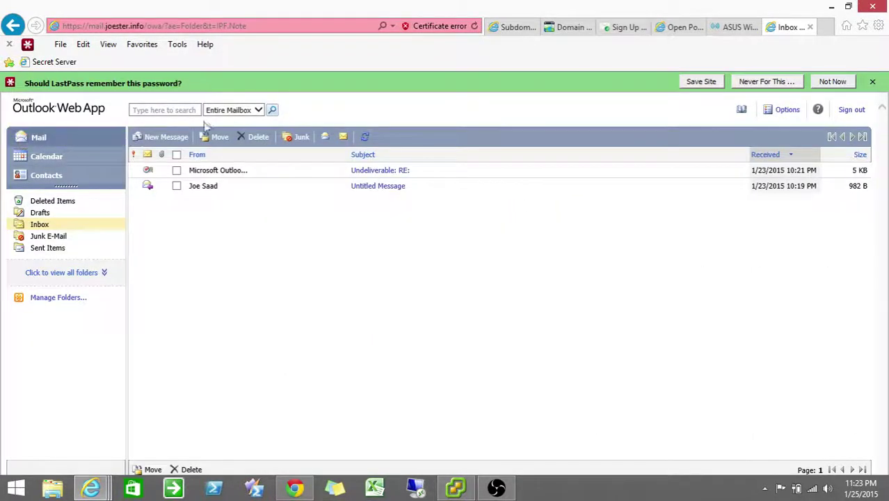
left_click(168, 137)
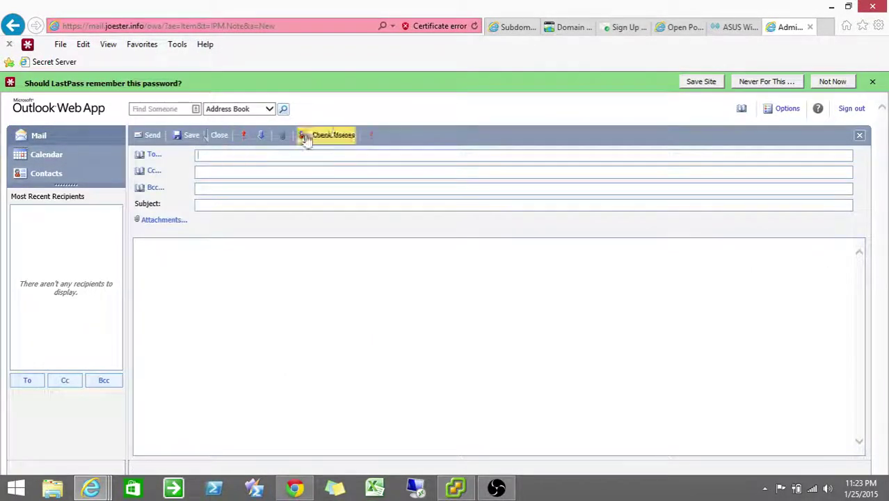
left_click(220, 136)
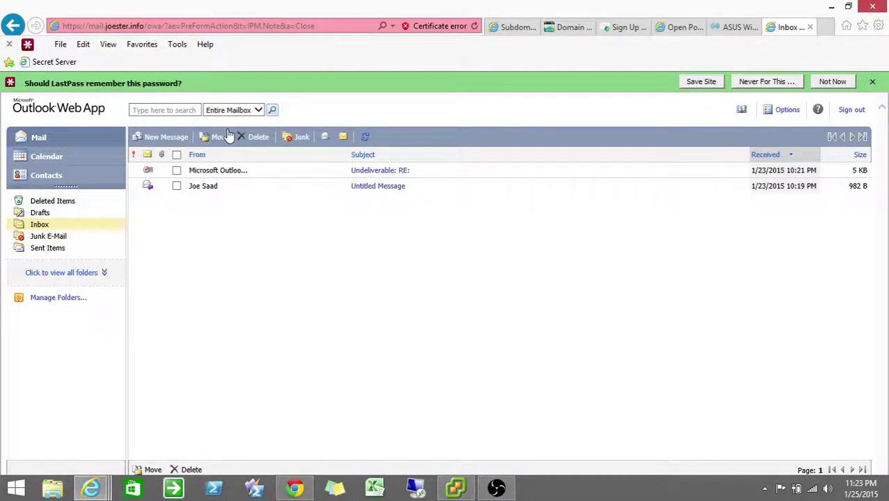
Switch to vSphere Client and view the Default remote domain's properties under the organization-level Hub Transport configuration.
left_click(833, 8)
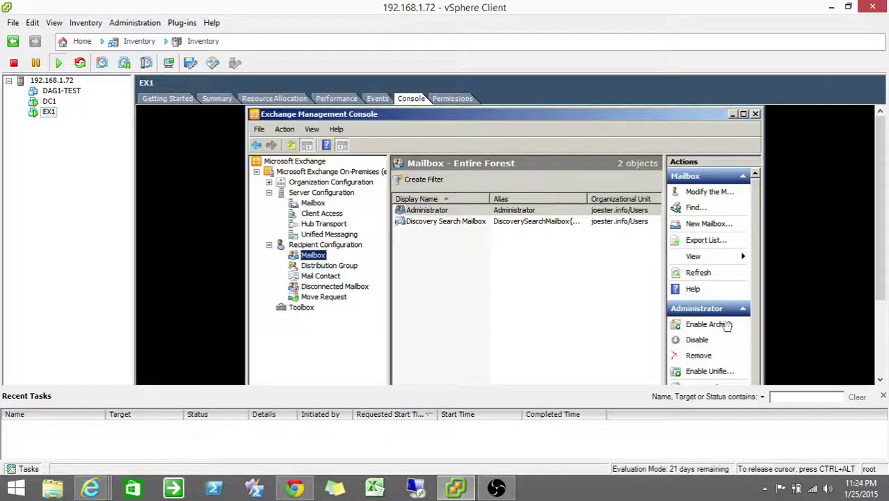
left_click(269, 182)
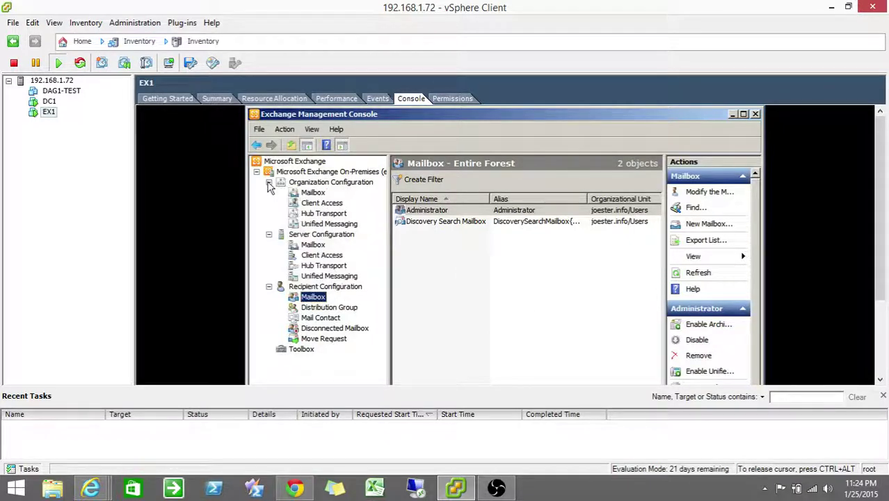
left_click(324, 213)
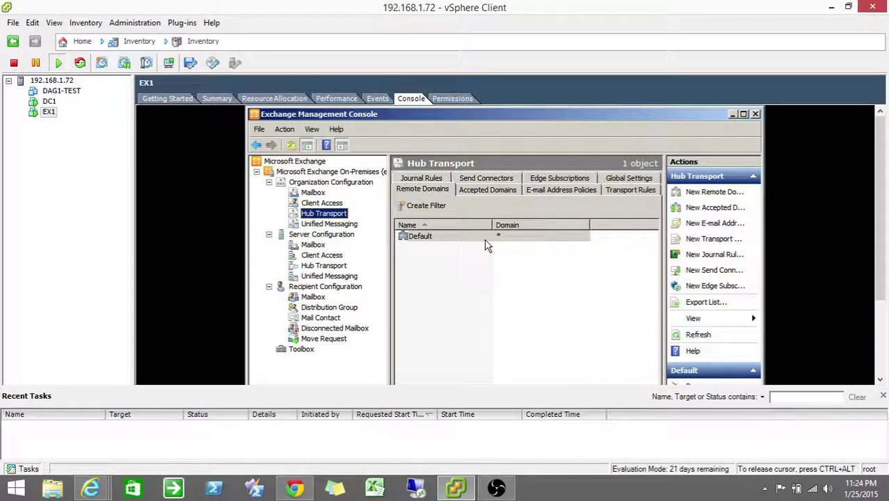
left_click(486, 240)
double_click(488, 243)
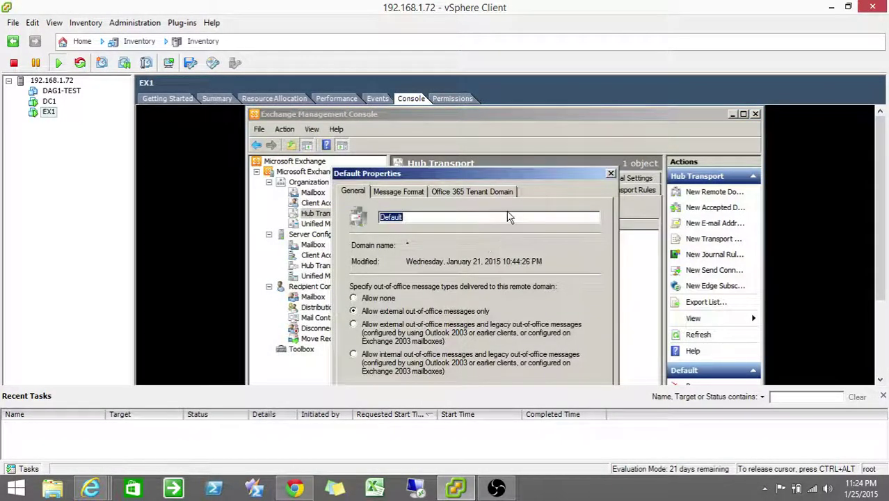
key("Escape")
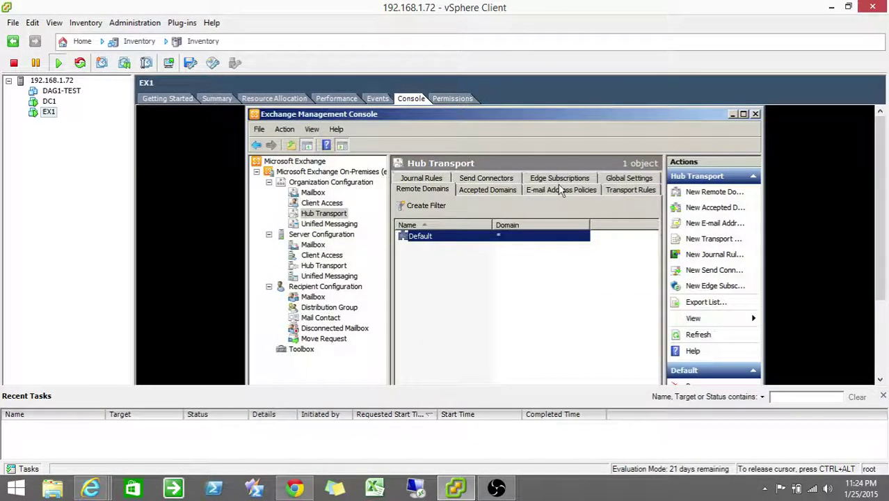
Examine the Out send connector's general, address space and network settings, including the smart host routing option, without saving changes.
left_click(501, 181)
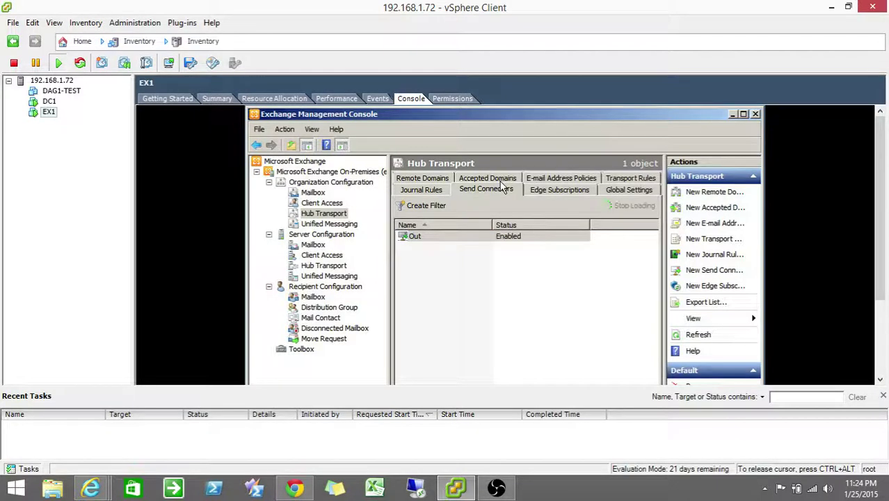
left_click(429, 239)
double_click(429, 239)
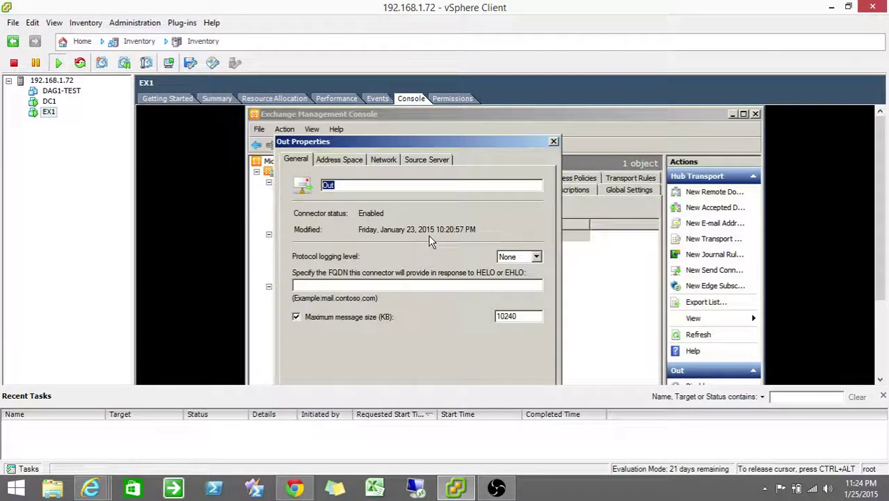
left_click(361, 162)
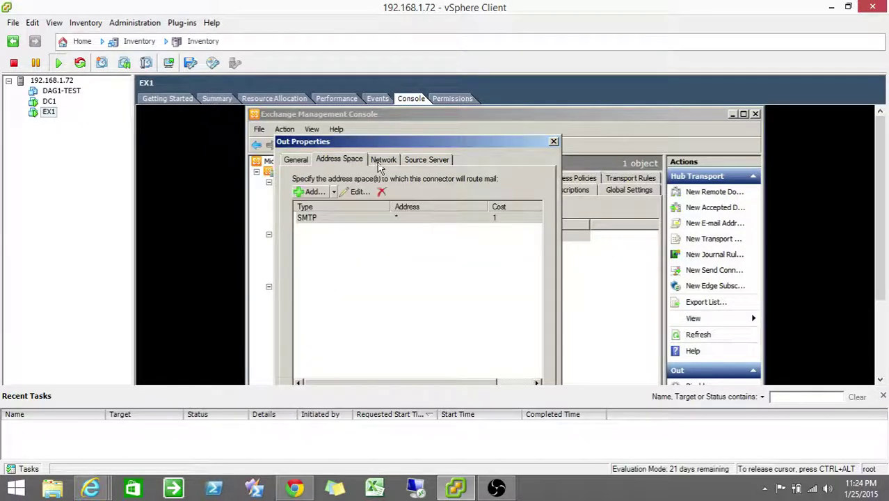
left_click(383, 162)
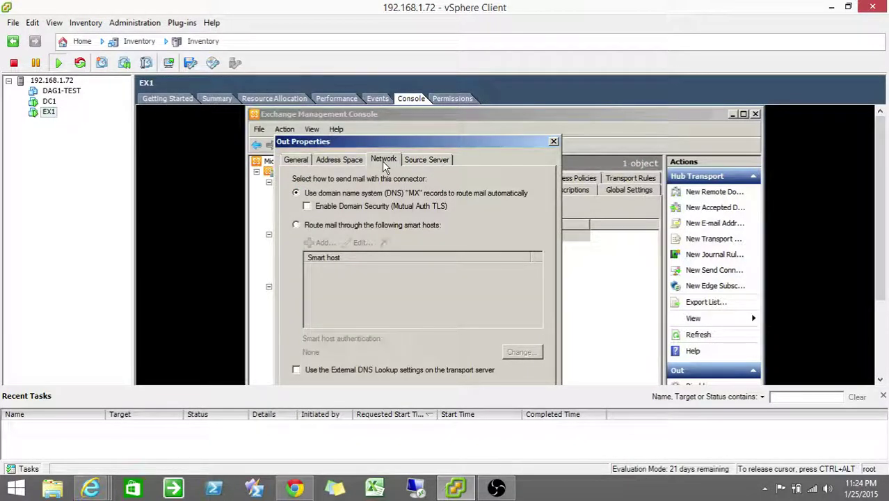
left_click(322, 226)
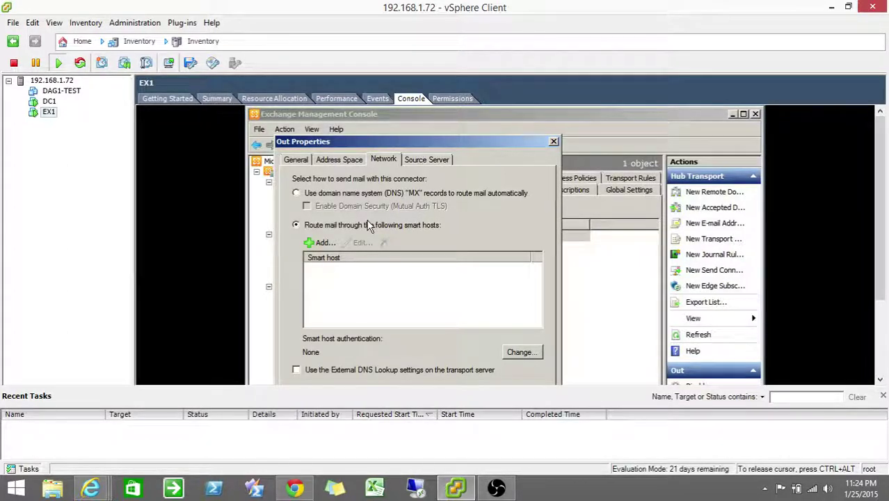
key("Escape")
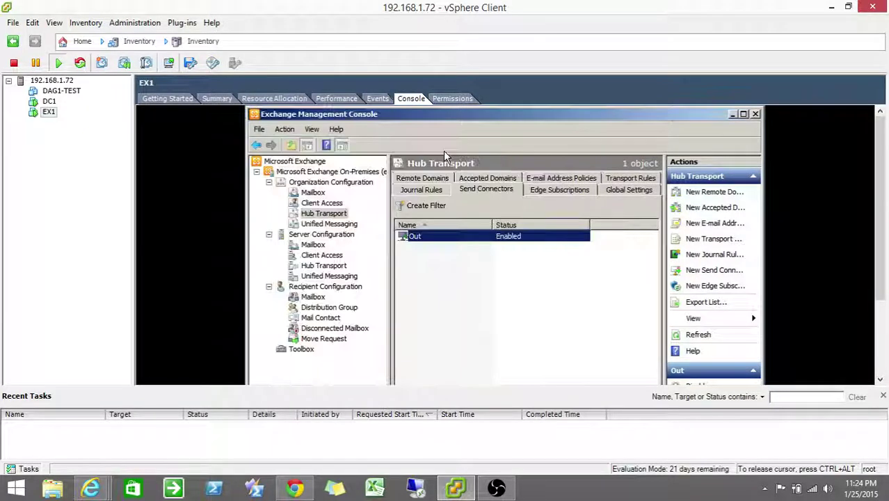
Show the accepted domains of the organization's Hub Transport configuration.
left_click(481, 180)
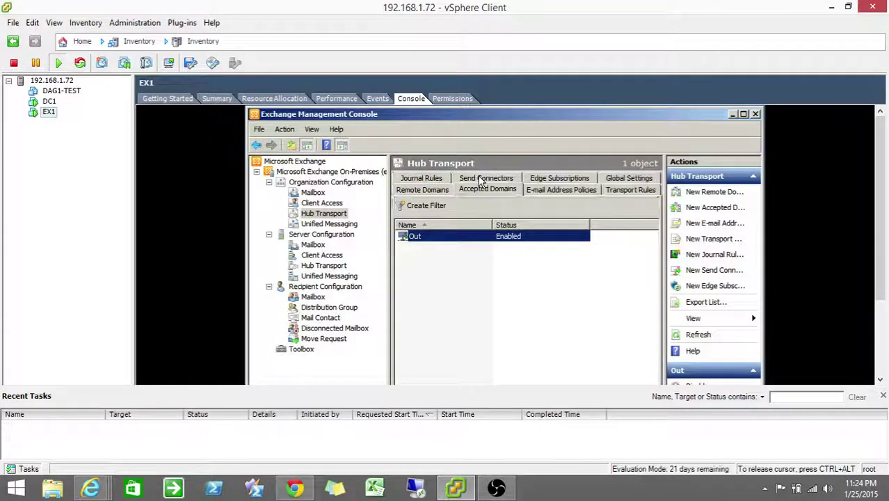